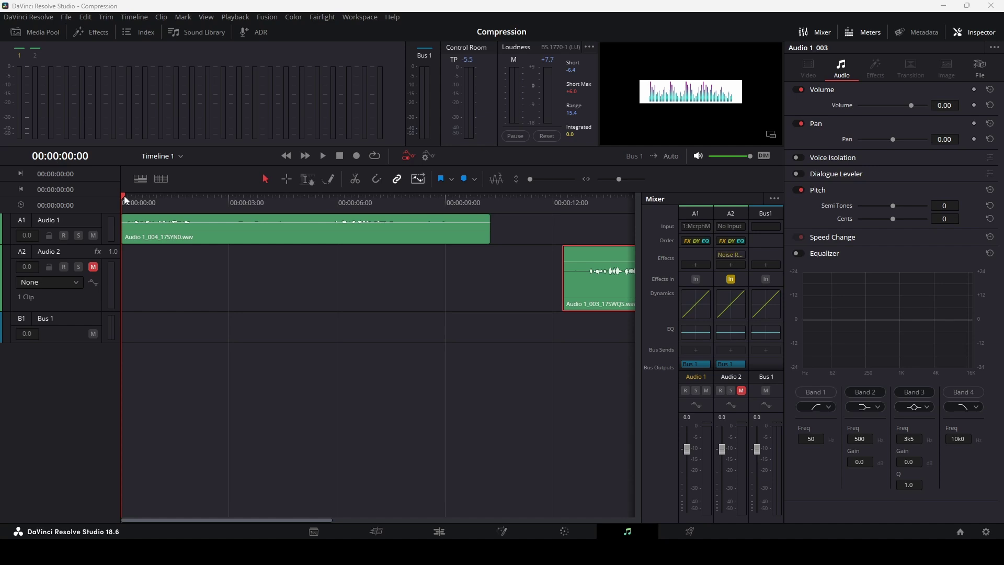
Play the unprocessed Audio 1 dialogue clip from its beginning, then stop playback.
{"action": "left_click_drag", "start_coordinate": [124, 196], "coordinate": [120, 196]}
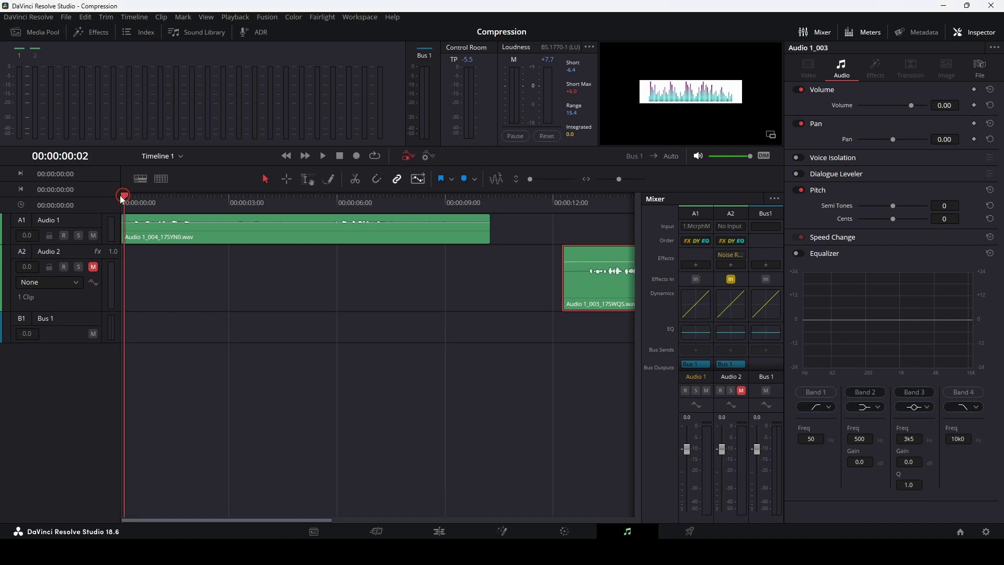
{"action": "key", "text": "space"}
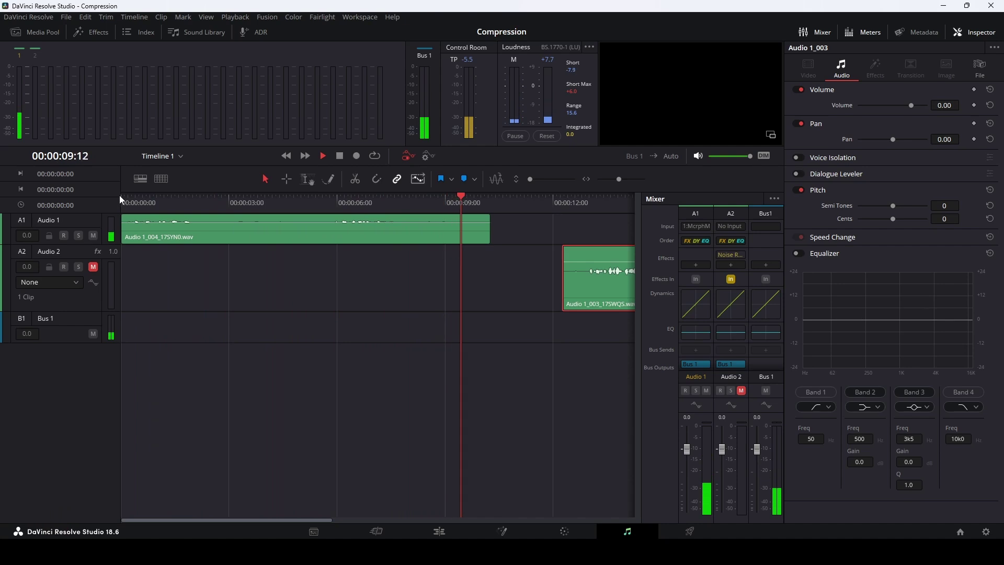
{"action": "key", "text": "space"}
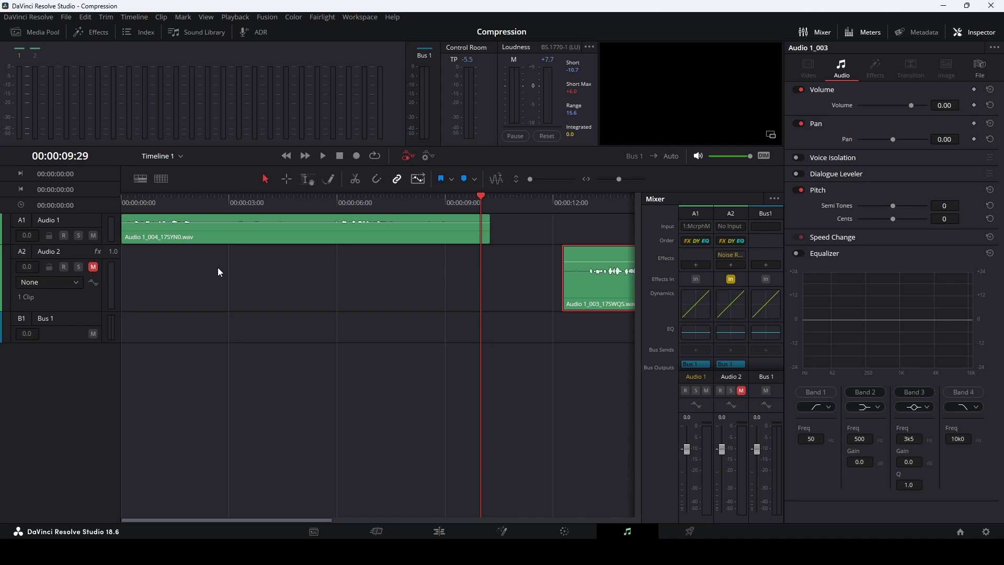
Normalize the Audio 1 clip to a -5.0 dBFS sample peak, raising its volume to 7.60.
{"action": "right_click", "coordinate": [251, 240]}
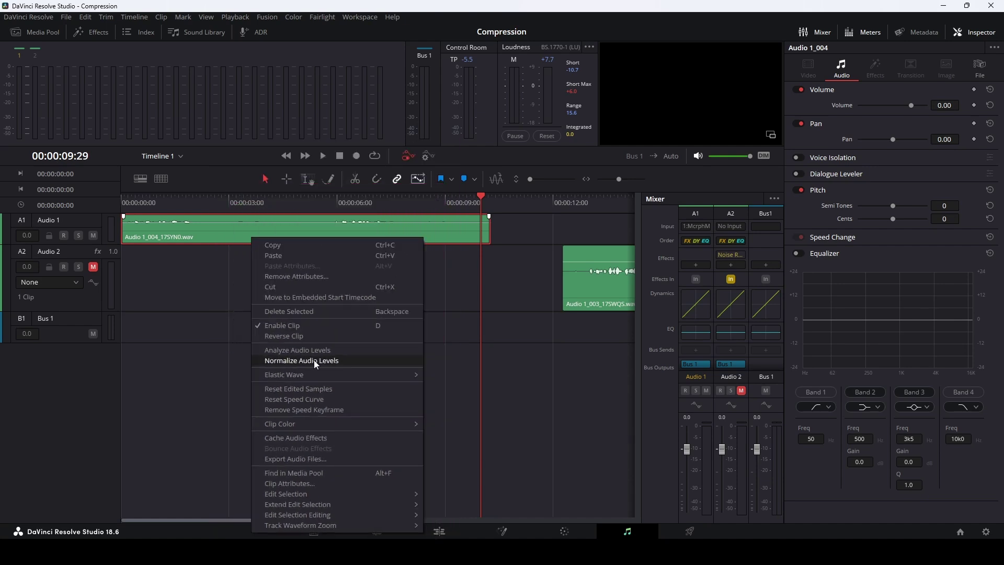
{"action": "left_click", "coordinate": [316, 361]}
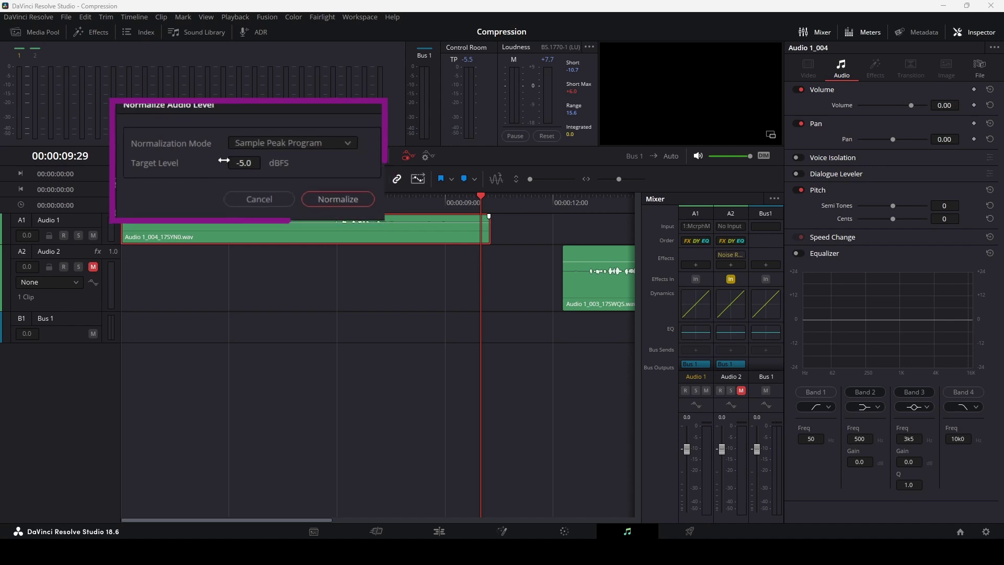
{"action": "left_click", "coordinate": [321, 197]}
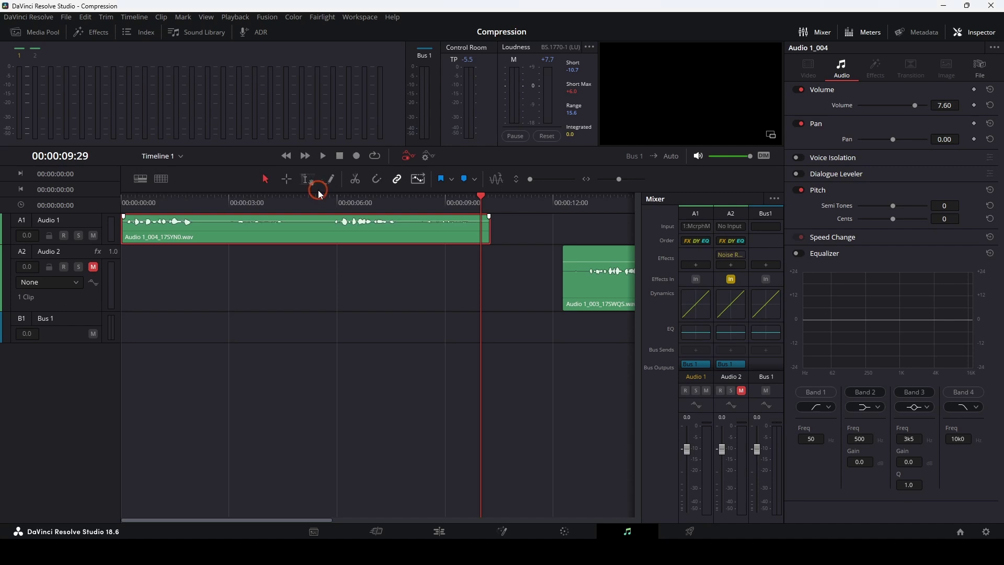
Save the Compression project, then hide and reshow the Mixer panel.
{"action": "key", "text": "ctrl+s"}
{"action": "left_click", "coordinate": [817, 33]}
{"action": "left_click", "coordinate": [820, 33]}
{"action": "left_click_drag", "start_coordinate": [698, 330], "coordinate": [684, 162]}
Bring up the Dynamics - Audio 1 window from the A1 mixer strip and return the playhead to the start.
{"action": "left_click", "coordinate": [700, 313]}
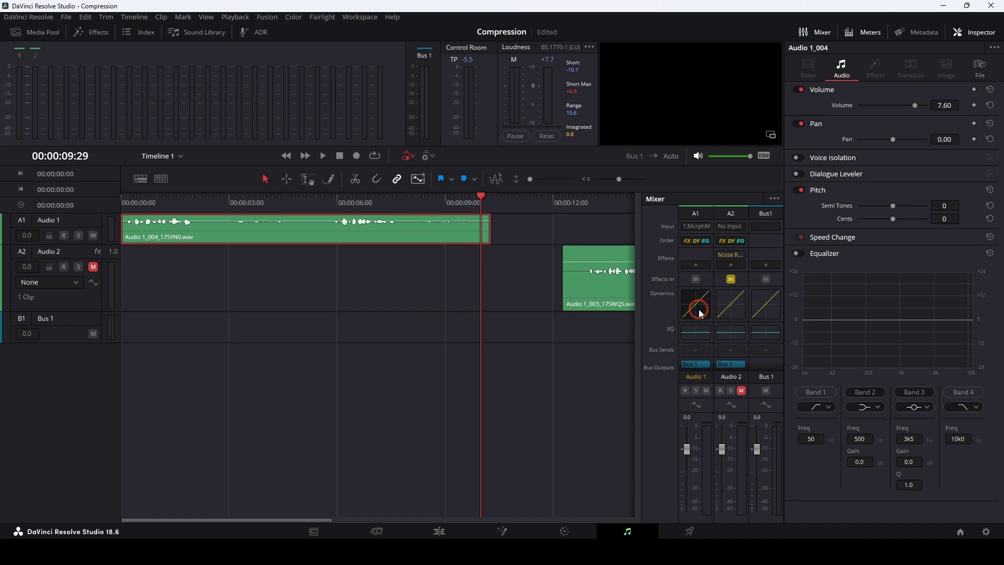
{"action": "left_click", "coordinate": [700, 313]}
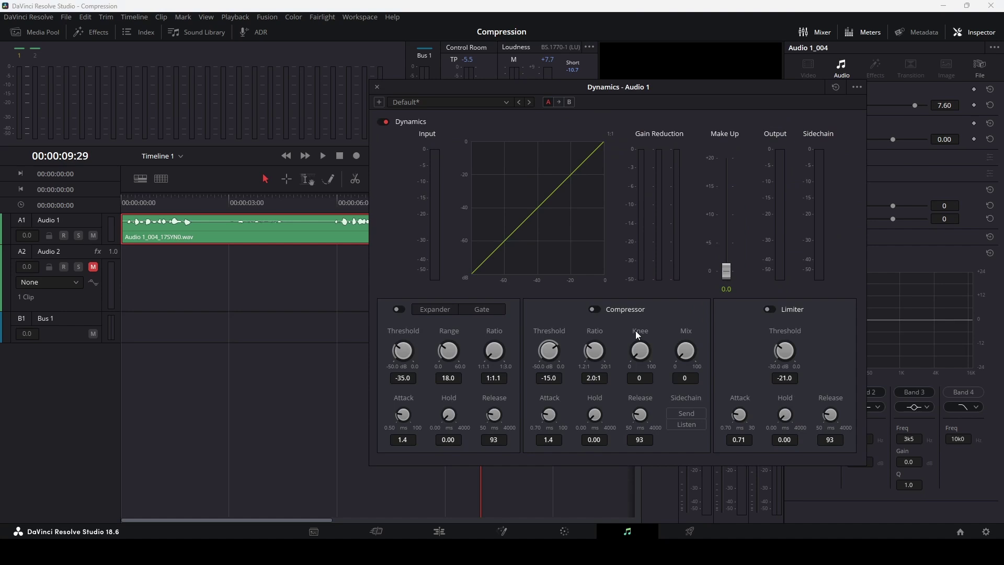
{"action": "left_click", "coordinate": [129, 202]}
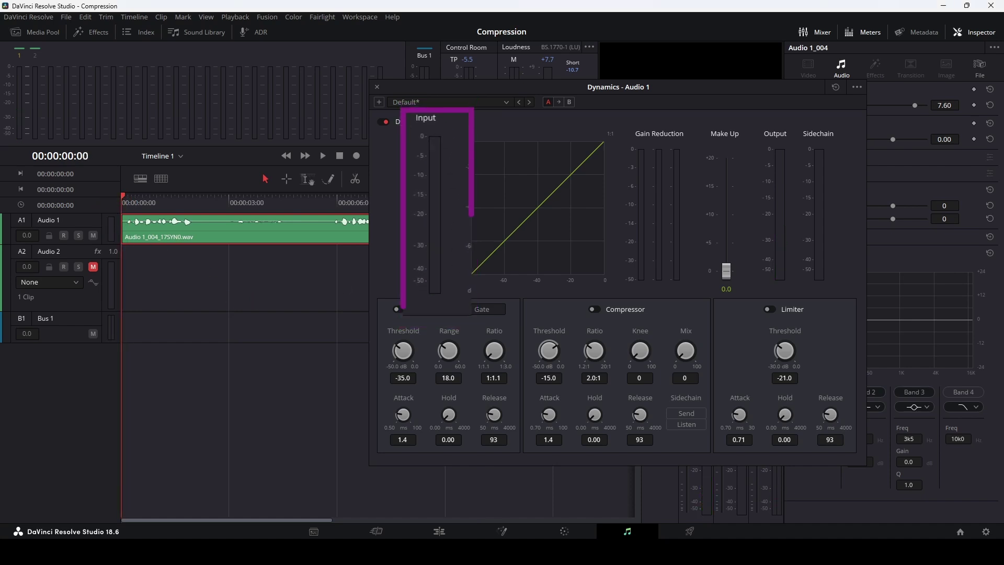
Listen to two passages of the clip, then enable the compressor at -15.0 threshold and 2.0:1 ratio.
{"action": "key", "text": "space"}
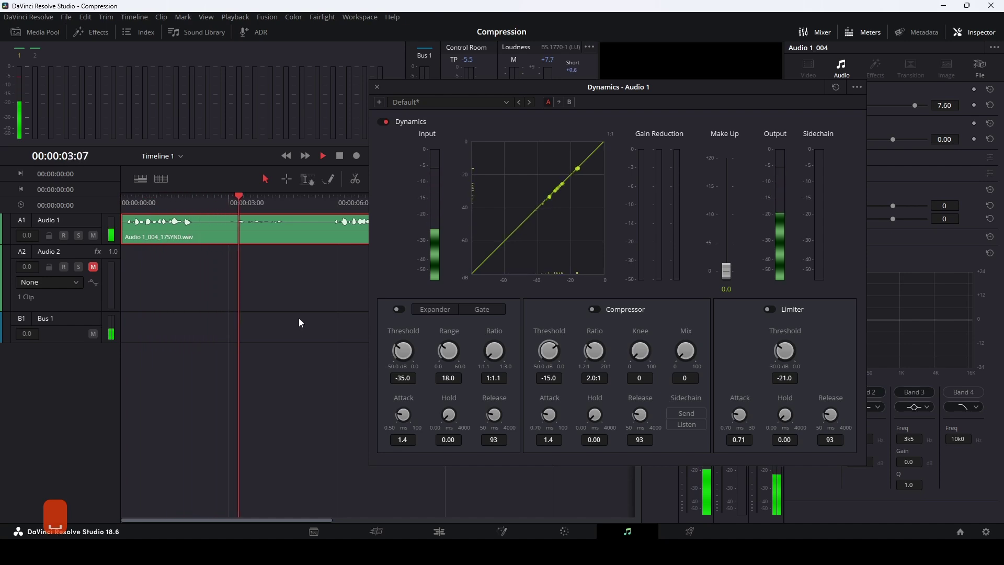
{"action": "key", "text": "space"}
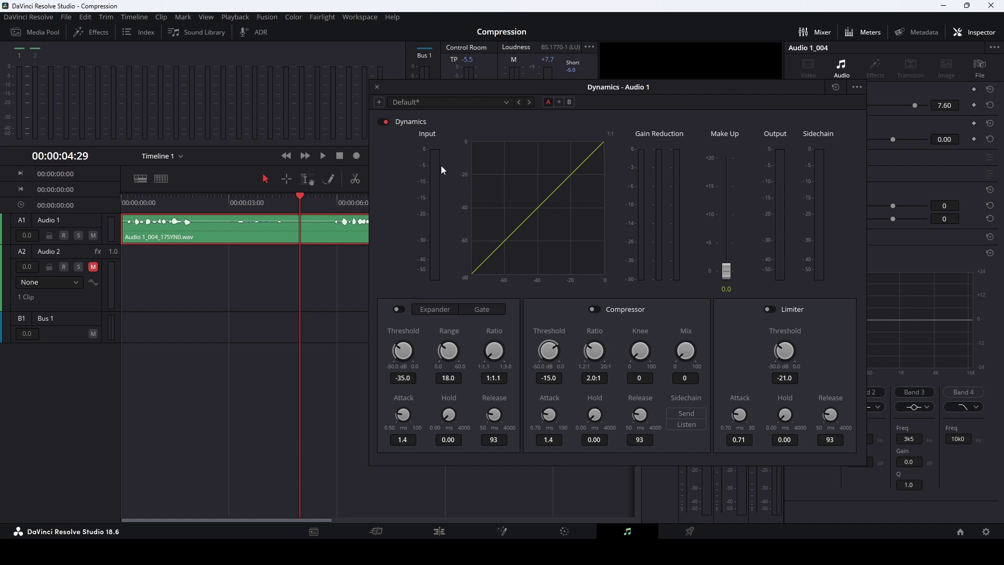
{"action": "left_click", "coordinate": [235, 202]}
{"action": "key", "text": "space"}
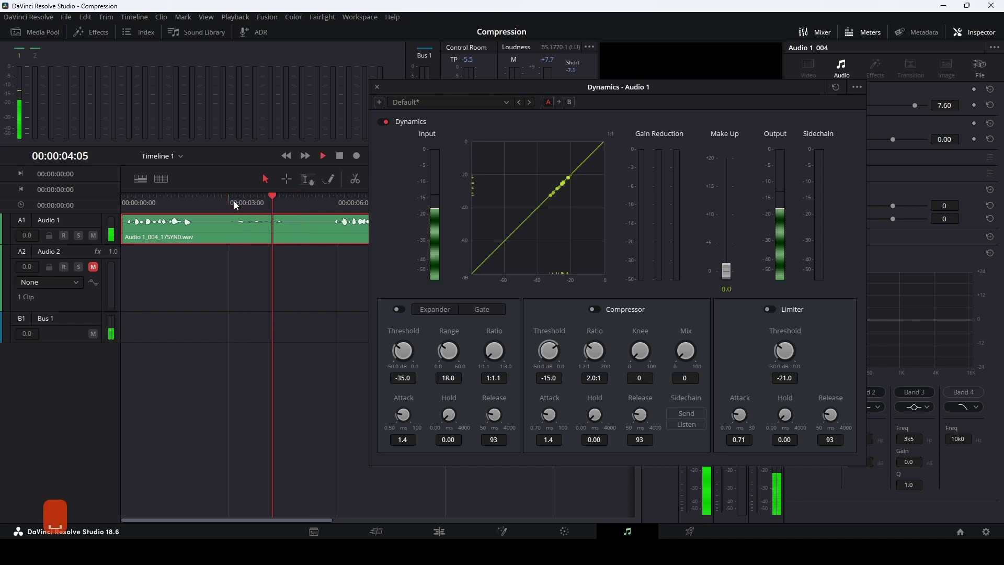
{"action": "key", "text": "space"}
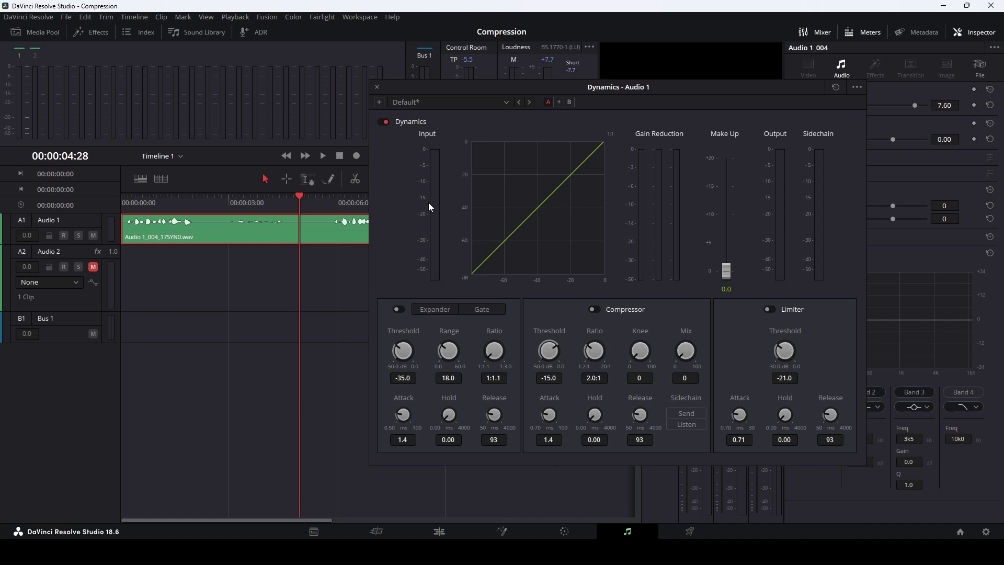
{"action": "left_click", "coordinate": [595, 310]}
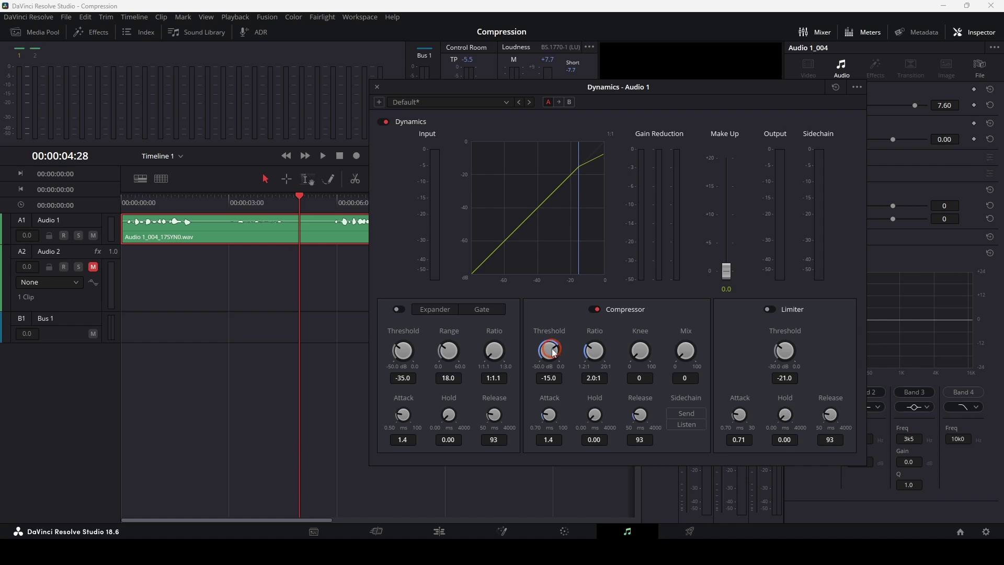
Turn the compressor Threshold to -20.0 and Ratio to 10.0:1, then save.
{"action": "left_click_drag", "start_coordinate": [554, 353], "coordinate": [527, 352]}
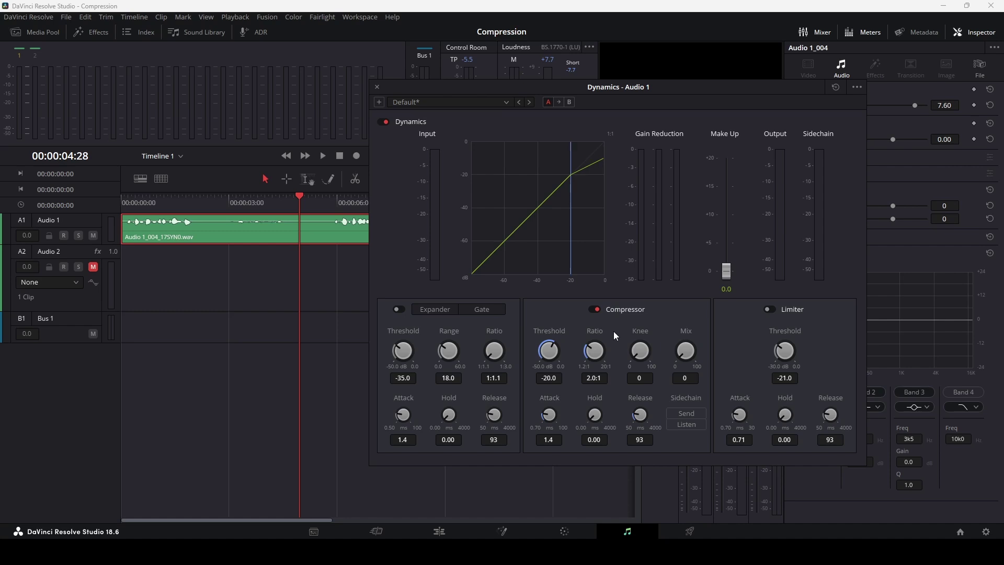
{"action": "left_click_drag", "start_coordinate": [595, 351], "coordinate": [588, 378]}
{"action": "left_click_drag", "start_coordinate": [594, 354], "coordinate": [659, 351]}
{"action": "key", "text": "ctrl+s"}
Replay the Audio 1 clip from the start with the -20.0 / 10.0:1 compression applied.
{"action": "left_click", "coordinate": [123, 198]}
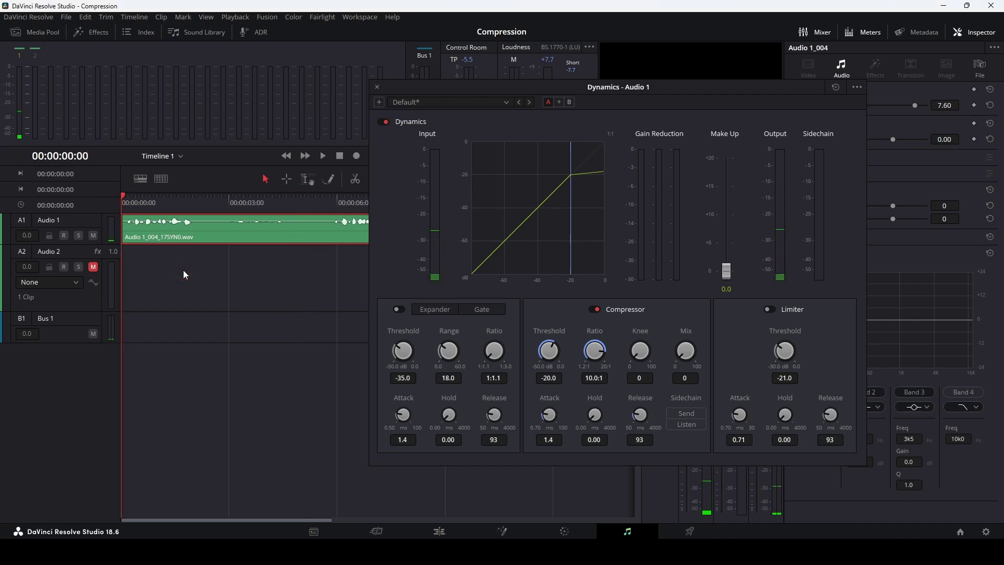
{"action": "key", "text": "space"}
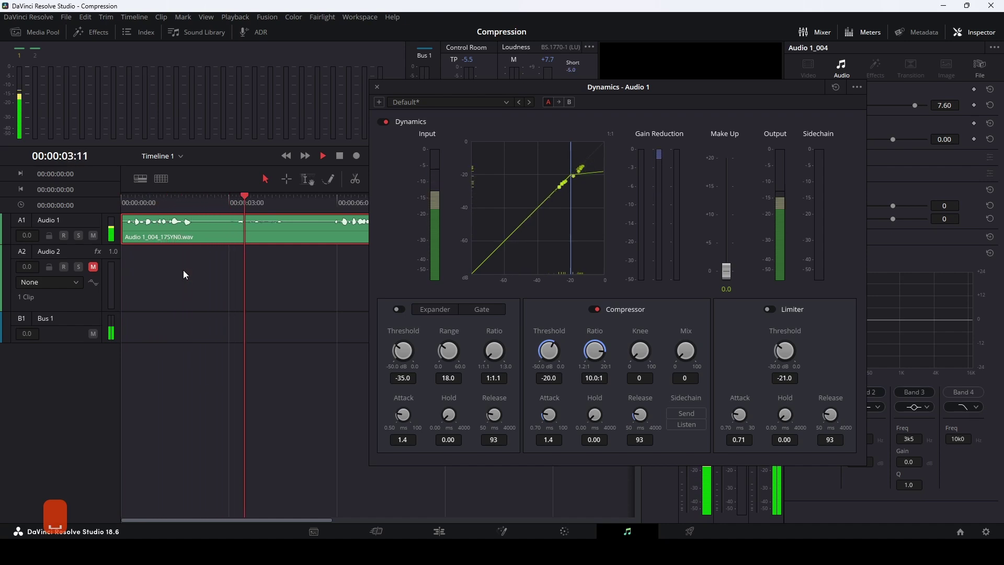
{"action": "key", "text": "space"}
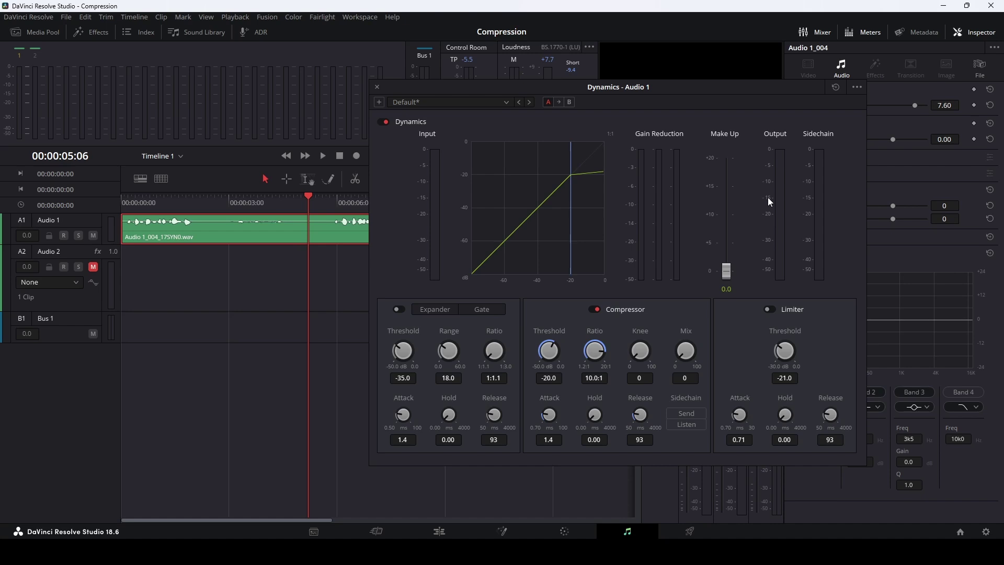
Raise the compressor's make-up gain to about 9 and save the project.
{"action": "left_click", "coordinate": [727, 291]}
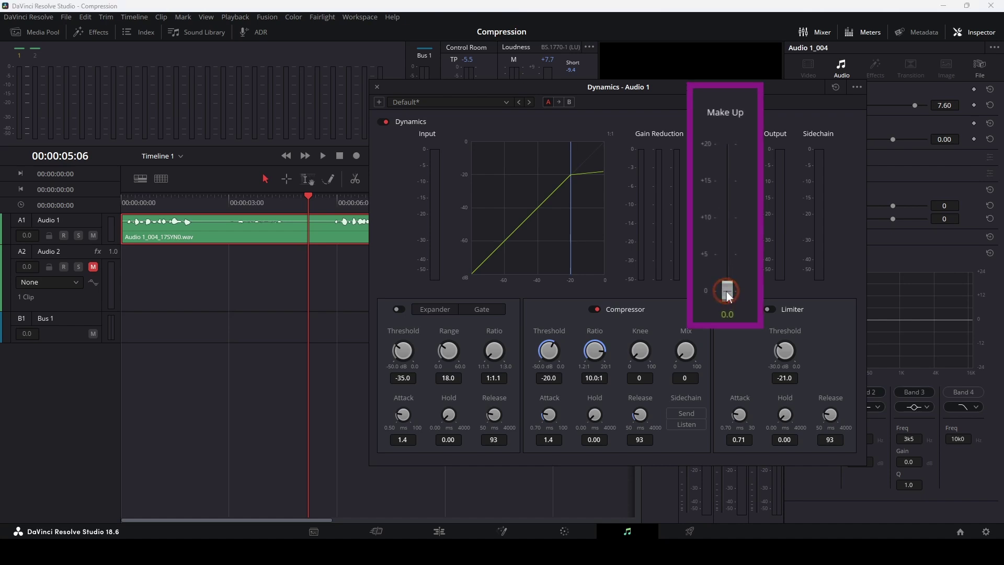
{"action": "left_click_drag", "start_coordinate": [726, 291], "coordinate": [725, 269]}
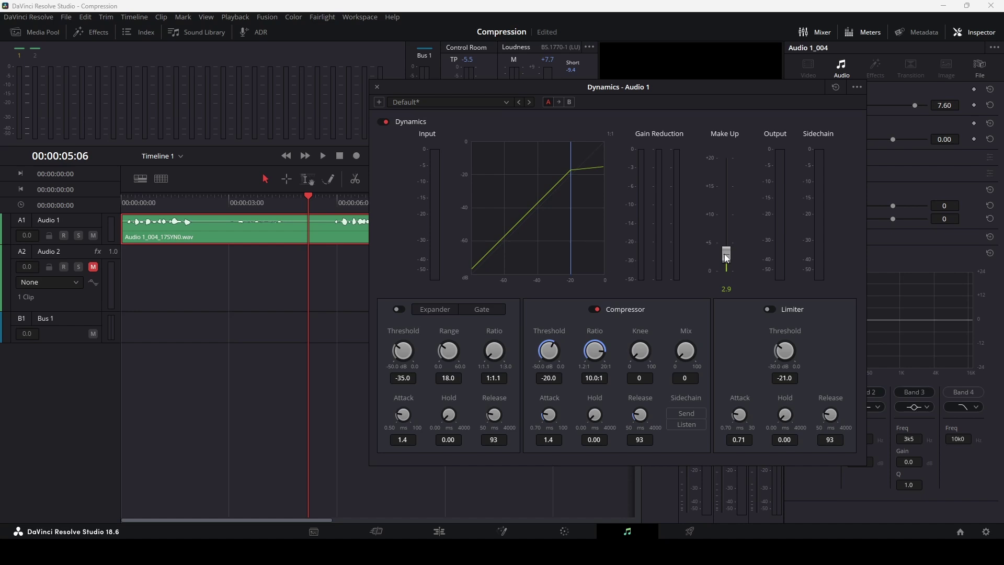
{"action": "left_click_drag", "start_coordinate": [725, 254], "coordinate": [723, 220]}
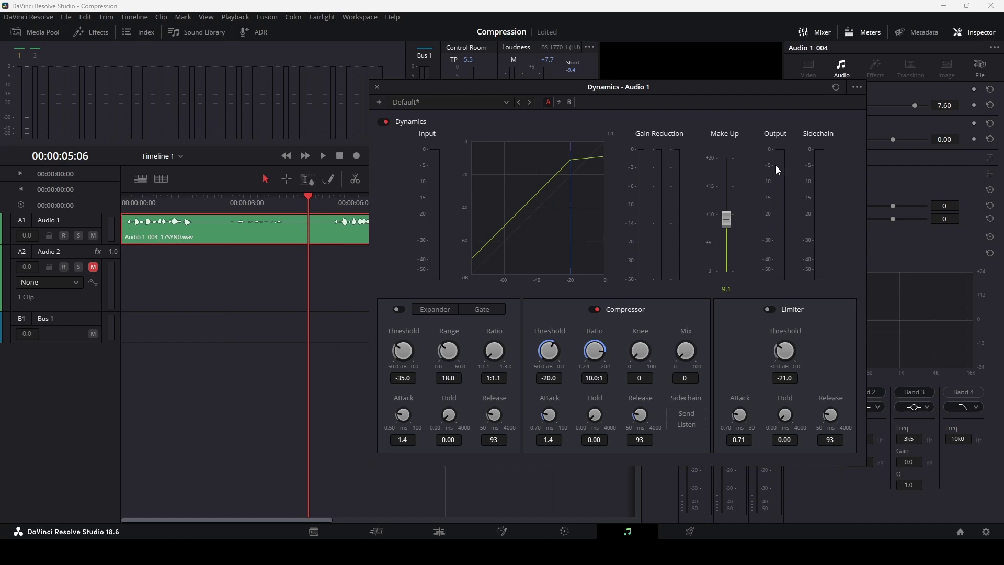
{"action": "key", "text": "ctrl+s"}
Replay the clip from the start, lower make-up gain to 8.5, and save.
{"action": "left_click_drag", "start_coordinate": [132, 203], "coordinate": [112, 203]}
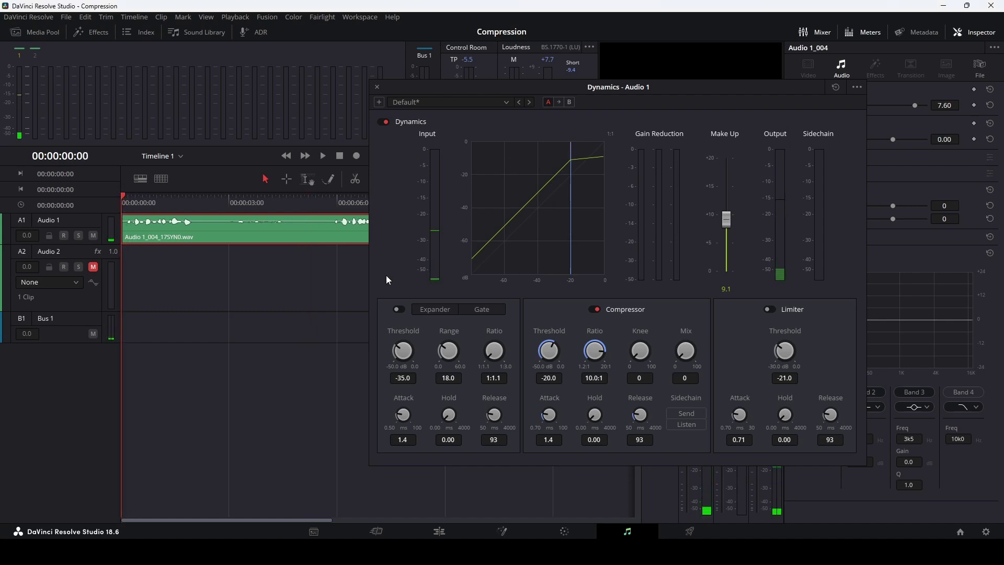
{"action": "key", "text": "space"}
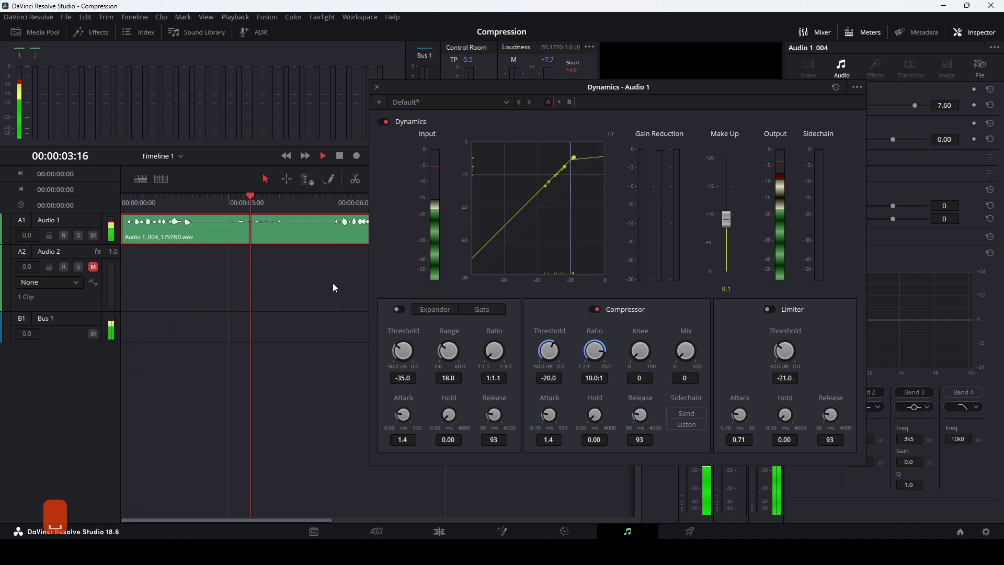
{"action": "key", "text": "space"}
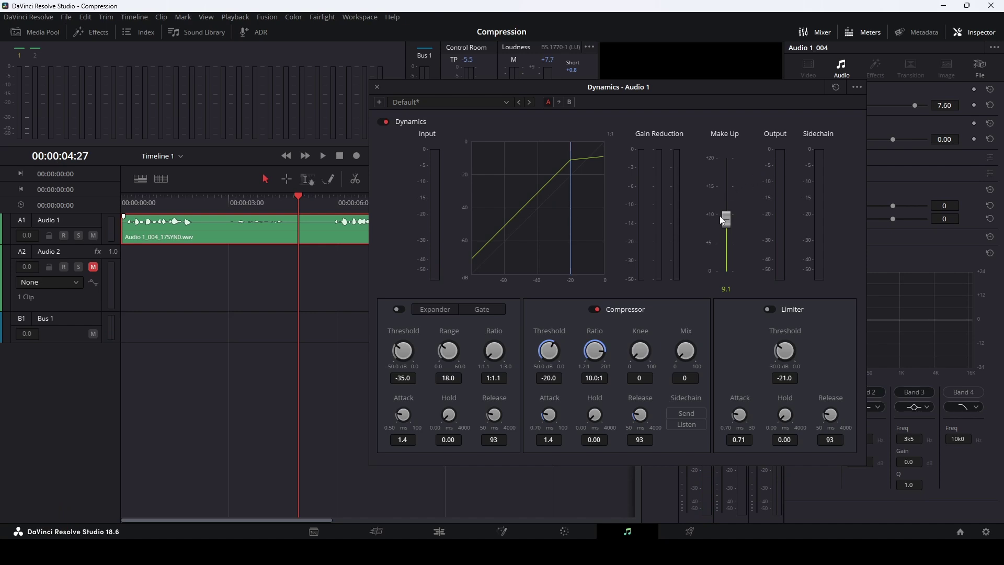
{"action": "left_click_drag", "start_coordinate": [724, 221], "coordinate": [727, 227]}
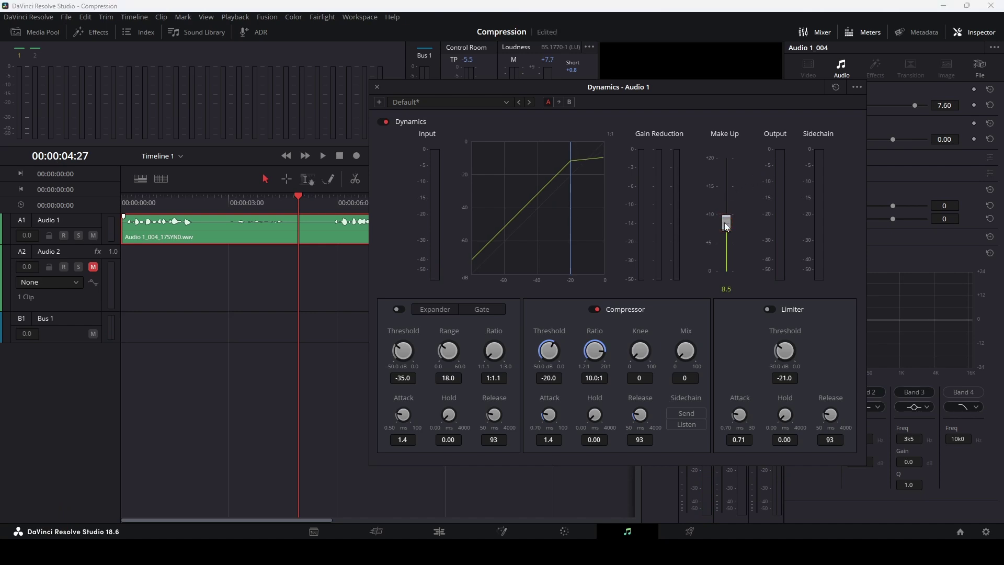
{"action": "key", "text": "ctrl+s"}
Try several compressor Knee settings before leaving it at 0, saving after each, then turn Mix to 26.
{"action": "left_click_drag", "start_coordinate": [642, 355], "coordinate": [670, 346]}
{"action": "key", "text": "ctrl+s"}
{"action": "left_click_drag", "start_coordinate": [643, 354], "coordinate": [644, 354]}
{"action": "key", "text": "ctrl+s"}
{"action": "mouse_move", "coordinate": [643, 354]}
{"action": "left_mouse_down"}
{"action": "mouse_move", "coordinate": [620, 357]}
{"action": "mouse_move", "coordinate": [694, 346]}
{"action": "left_mouse_up"}
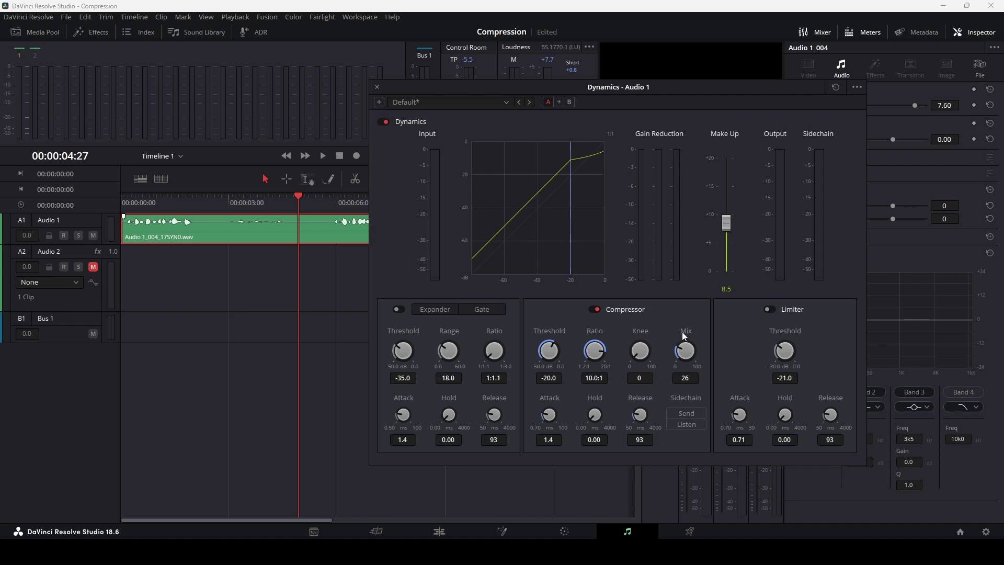
{"action": "key", "text": "ctrl+s"}
{"action": "left_click_drag", "start_coordinate": [684, 354], "coordinate": [683, 366]}
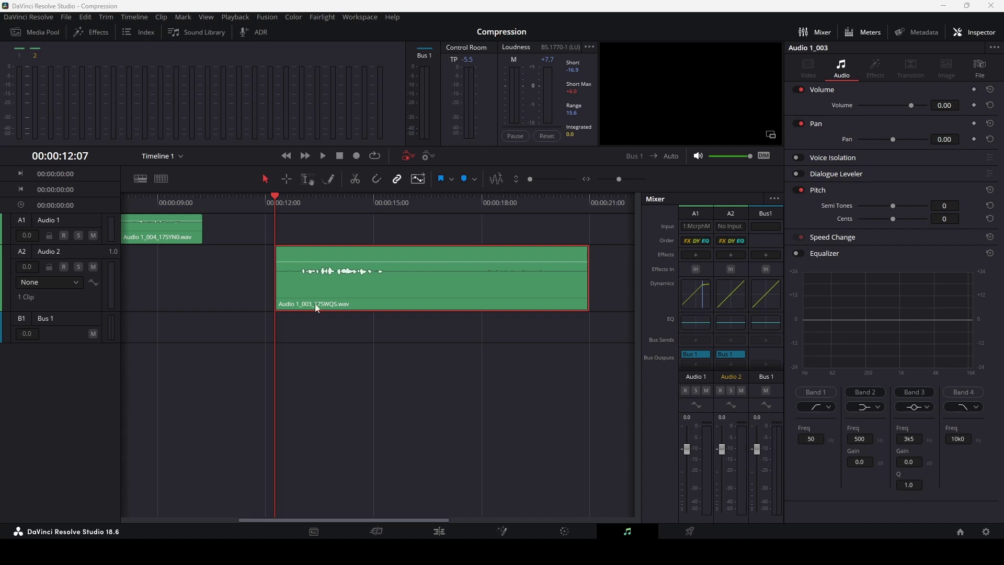
Listen to the Audio 2 dialogue clip, then normalize it so its volume reads 10.80.
{"action": "left_click", "coordinate": [322, 156]}
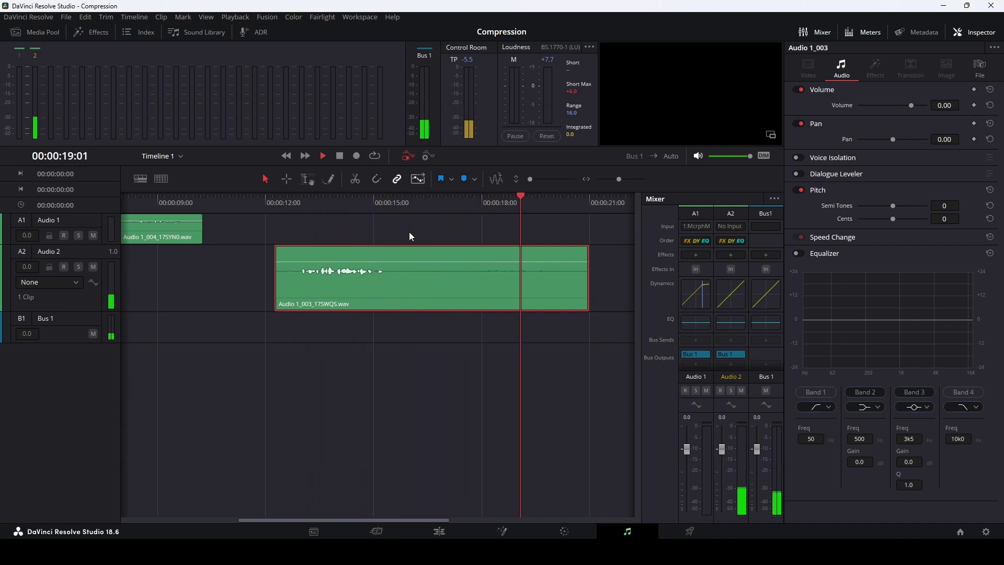
{"action": "key", "text": "space"}
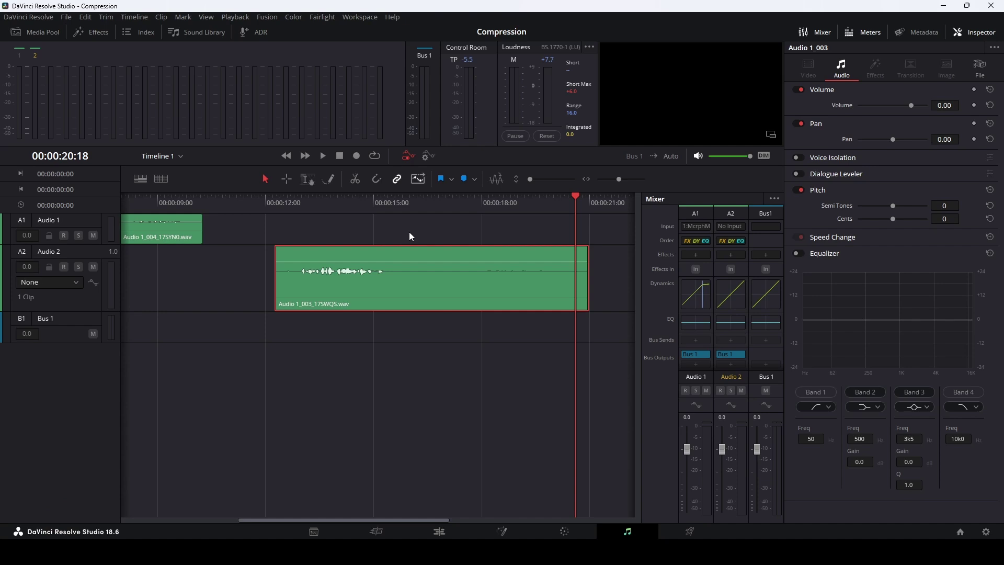
{"action": "mouse_move", "coordinate": [444, 291]}
{"action": "right_click", "coordinate": [443, 293]}
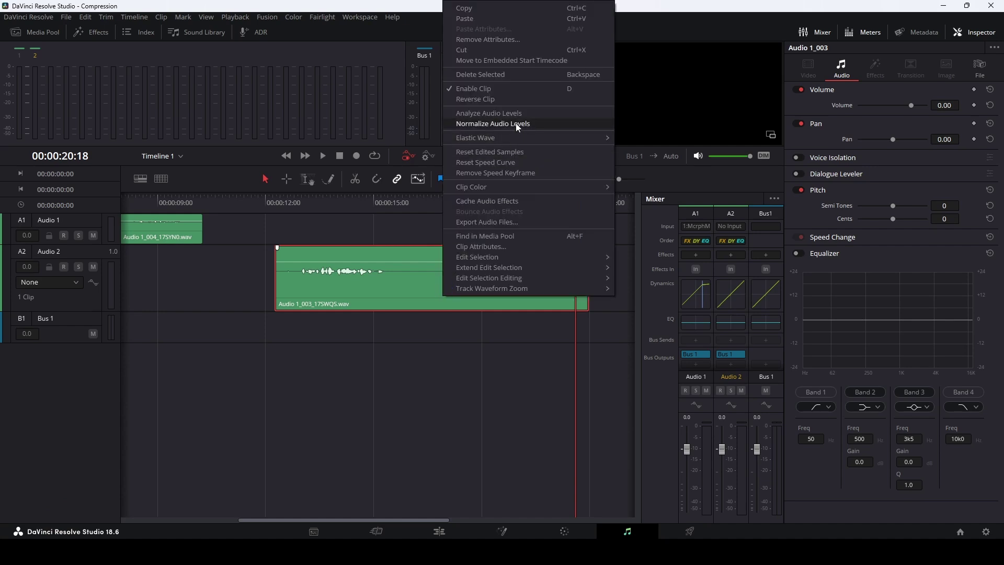
{"action": "left_click", "coordinate": [517, 125]}
{"action": "left_click", "coordinate": [508, 222]}
{"action": "left_click", "coordinate": [440, 285]}
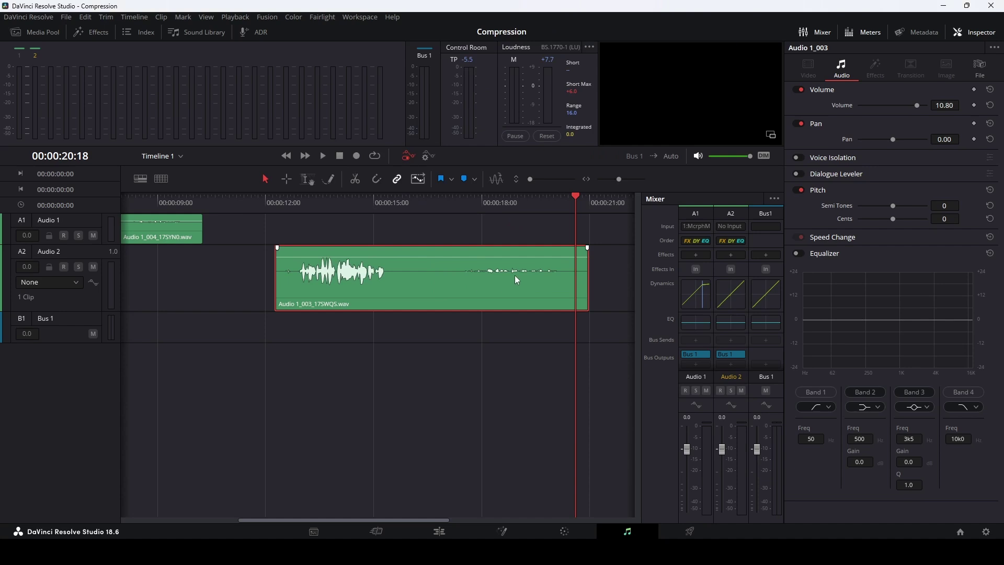
{"action": "left_click", "coordinate": [277, 205]}
{"action": "key", "text": "space"}
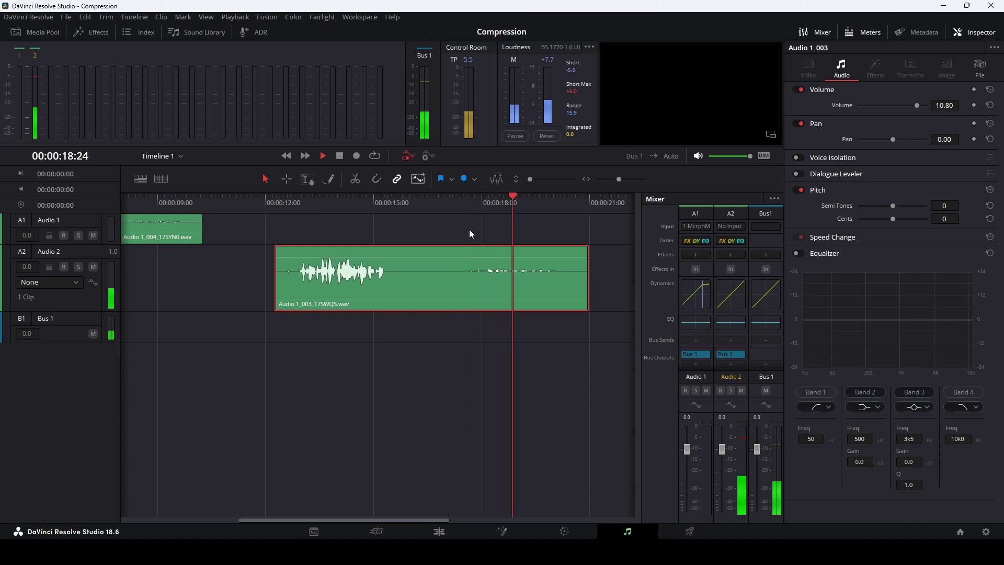
{"action": "key", "text": "space"}
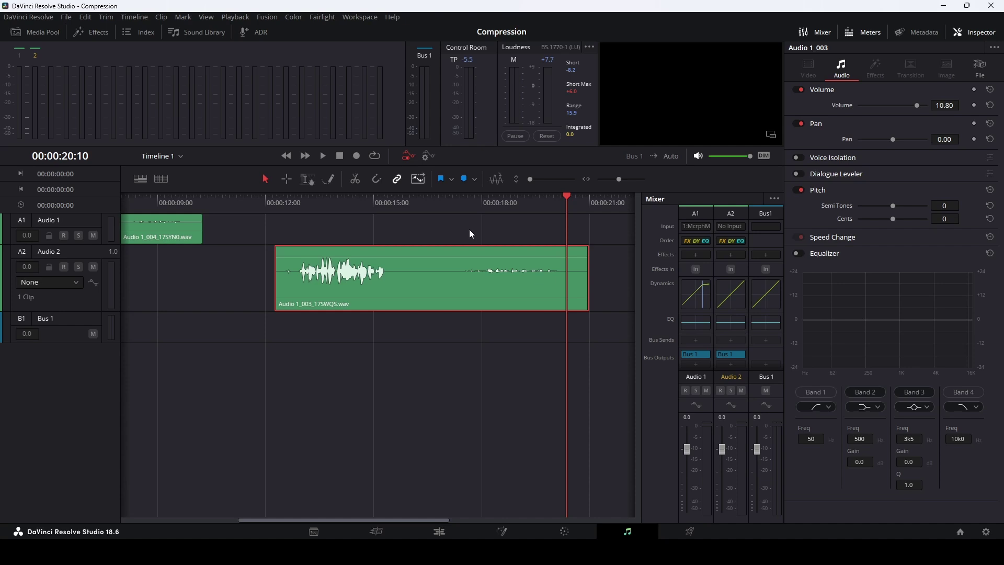
Cut the Audio 1_003 dialogue clip on Audio 2 in two at 00:00:16:28.
{"action": "left_click", "coordinate": [445, 207]}
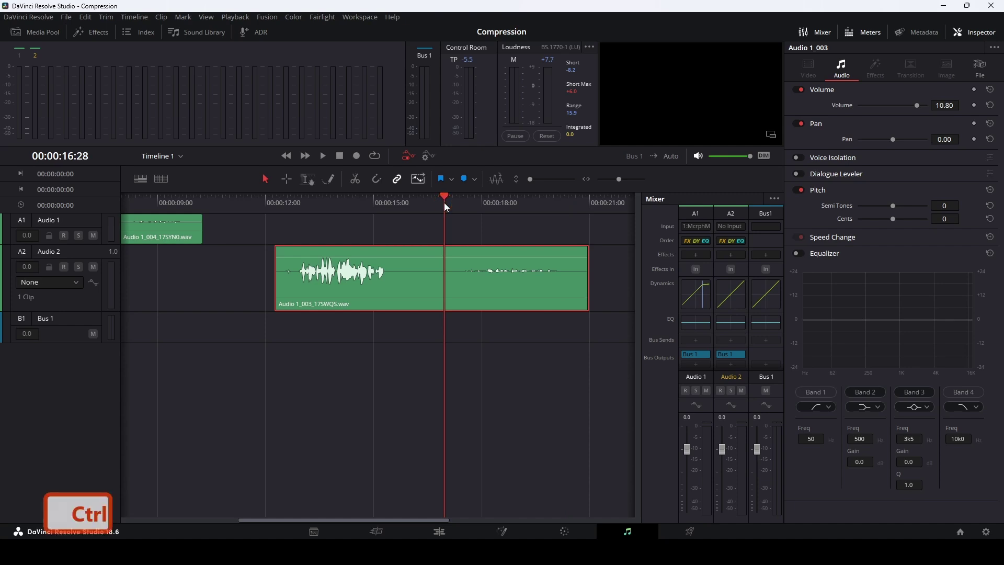
{"action": "key", "text": "ctrl+b"}
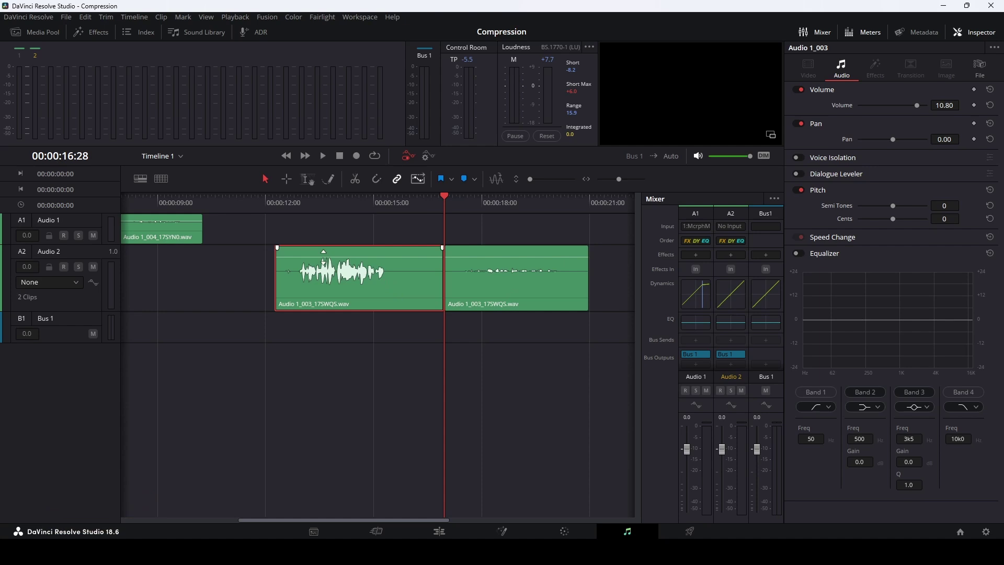
Normalize the second Audio 1_003 clip to a -5.0 dBFS sample peak, bringing its volume to 24.10.
{"action": "left_click", "coordinate": [517, 283]}
{"action": "right_click", "coordinate": [514, 289]}
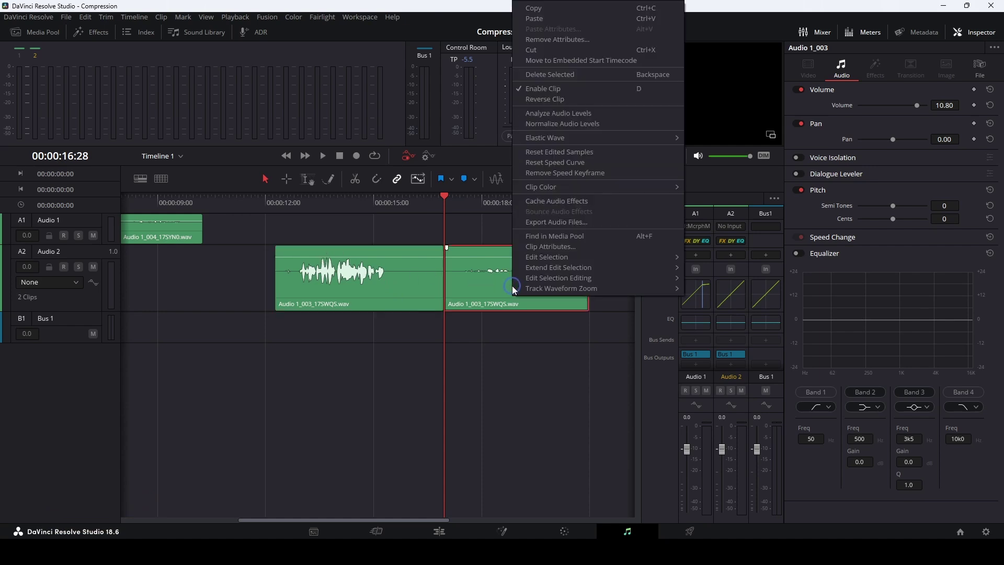
{"action": "left_click", "coordinate": [571, 127]}
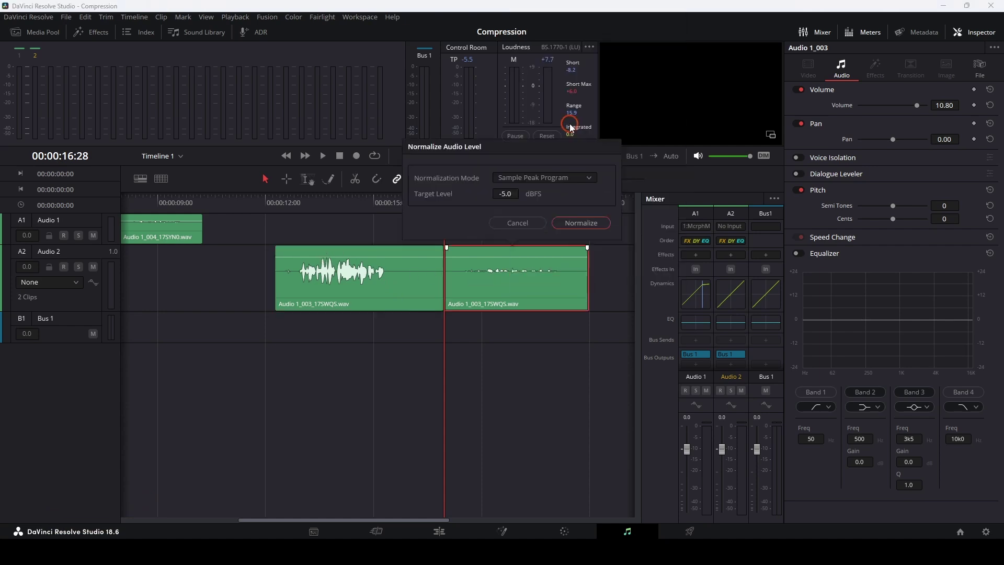
{"action": "left_click", "coordinate": [581, 224]}
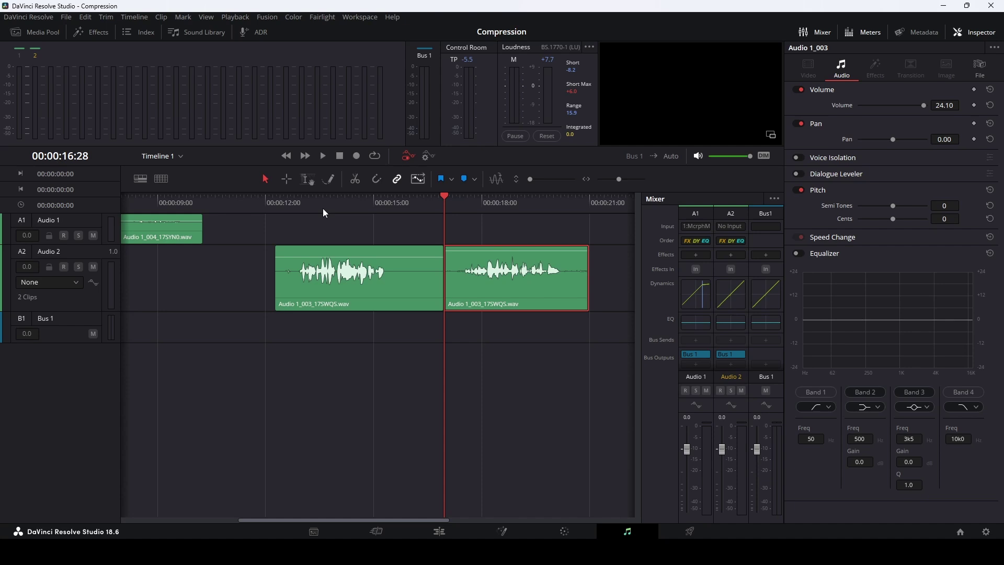
{"action": "left_click", "coordinate": [416, 287]}
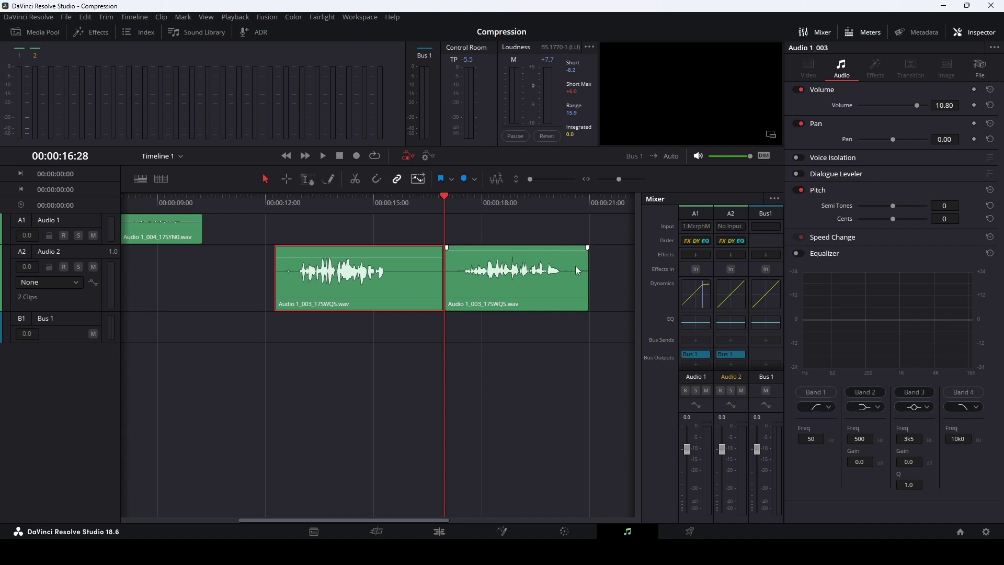
{"action": "left_click", "coordinate": [515, 287]}
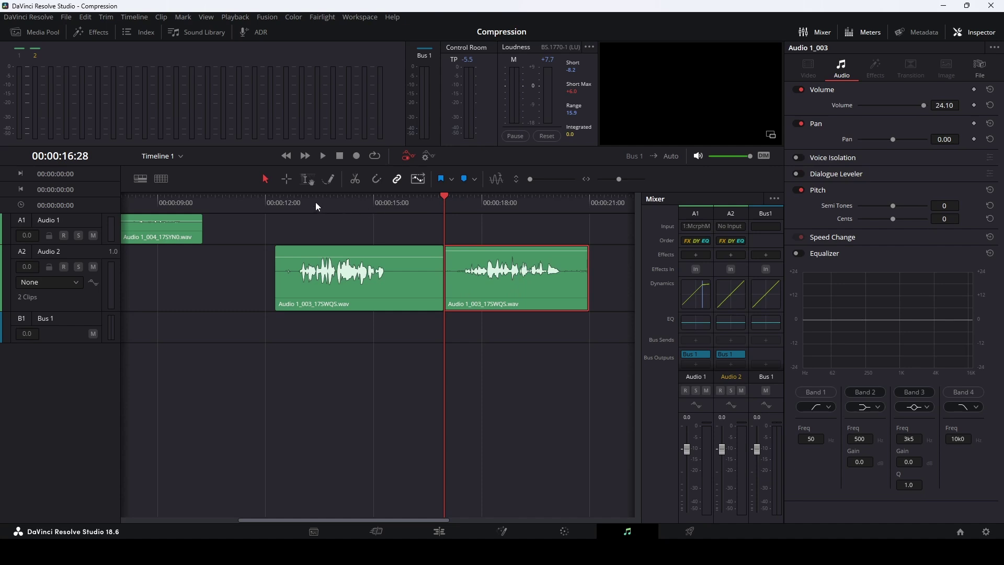
{"action": "left_click", "coordinate": [275, 203]}
{"action": "key", "text": "space"}
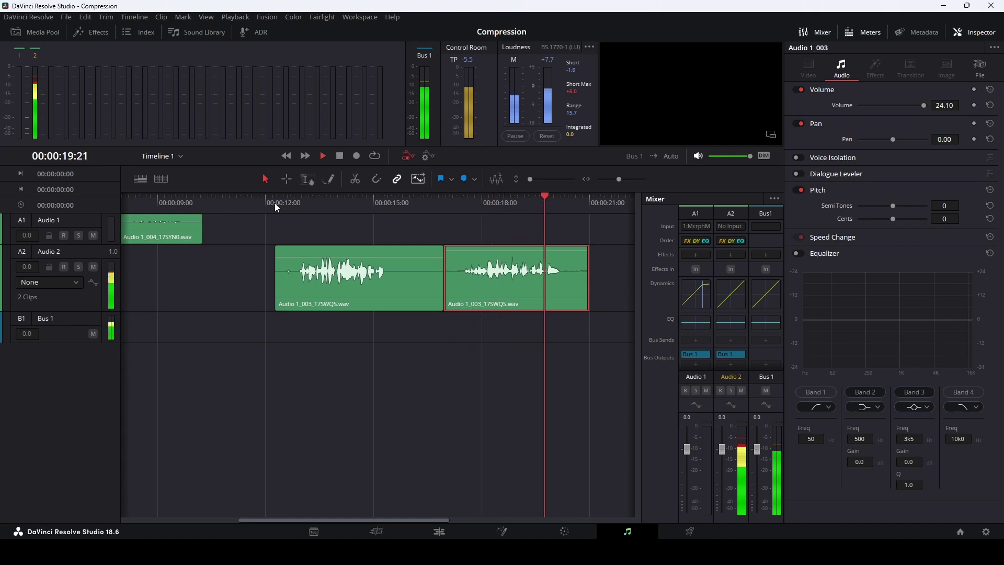
{"action": "key", "text": "space"}
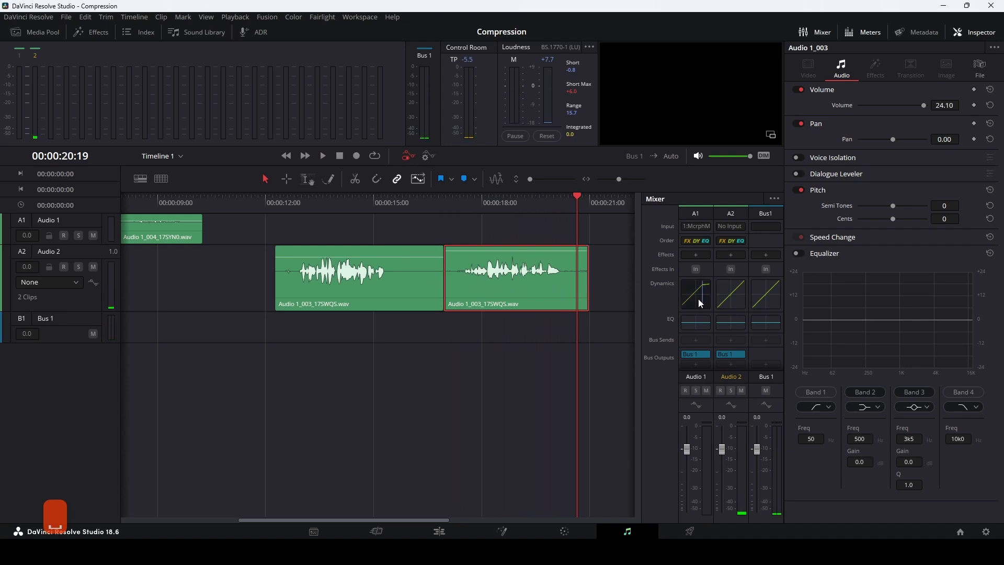
Open Audio 2's Dynamics window and move it aside to keep the clips visible.
{"action": "double_click", "coordinate": [726, 297]}
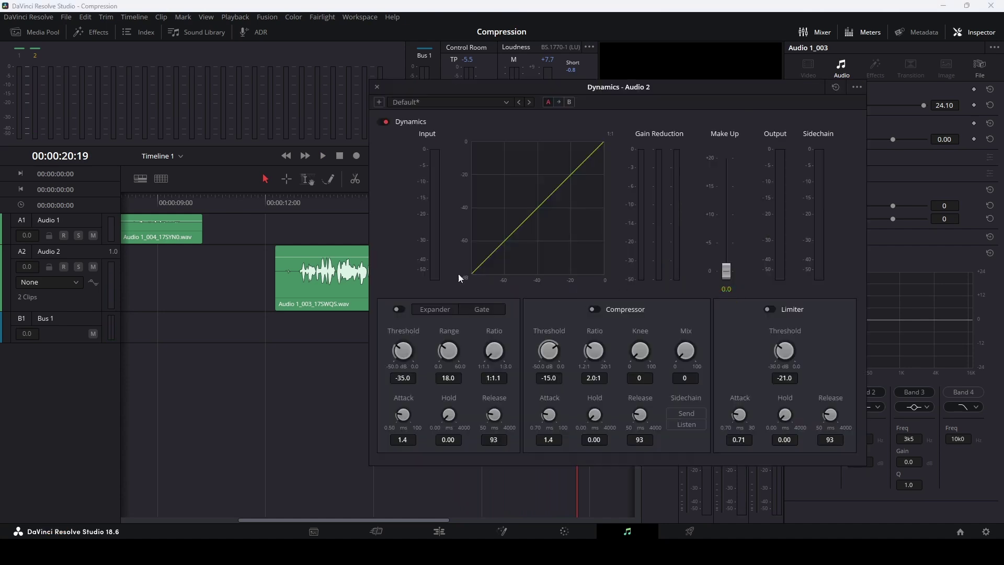
{"action": "left_click", "coordinate": [276, 202]}
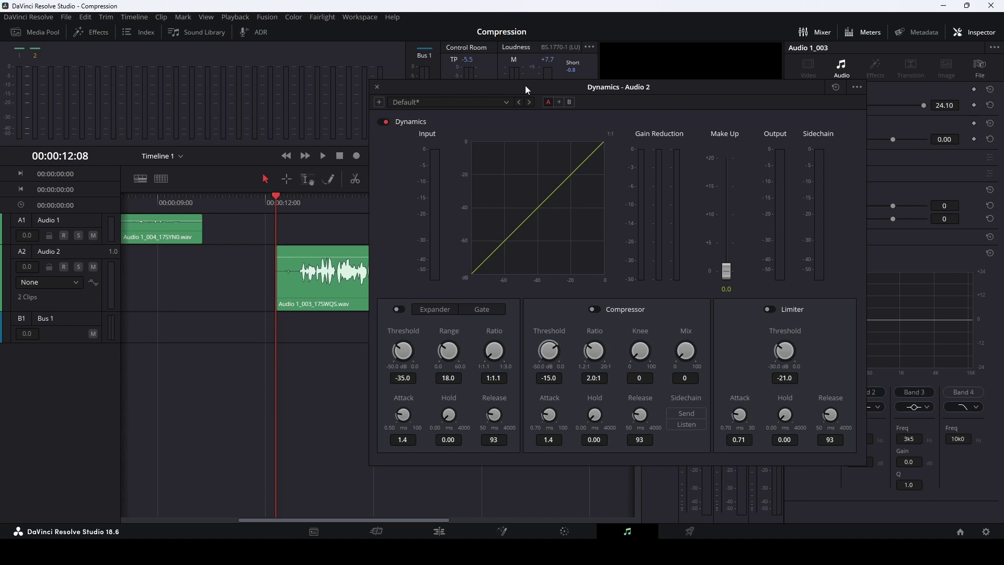
{"action": "left_click_drag", "start_coordinate": [525, 86], "coordinate": [668, 43]}
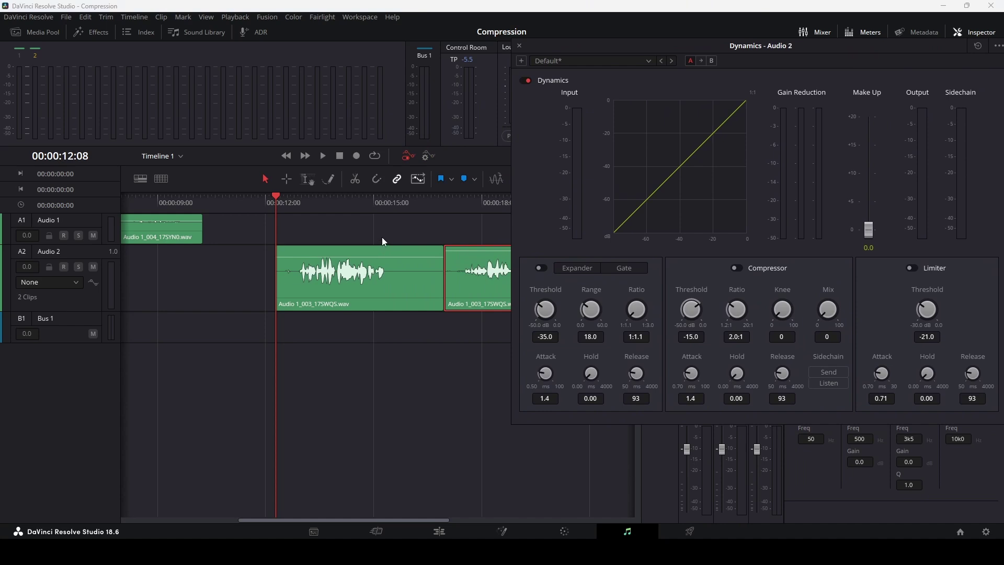
Play the dialogue from 00:00:15:13 twice to listen to it.
{"action": "left_click", "coordinate": [390, 203]}
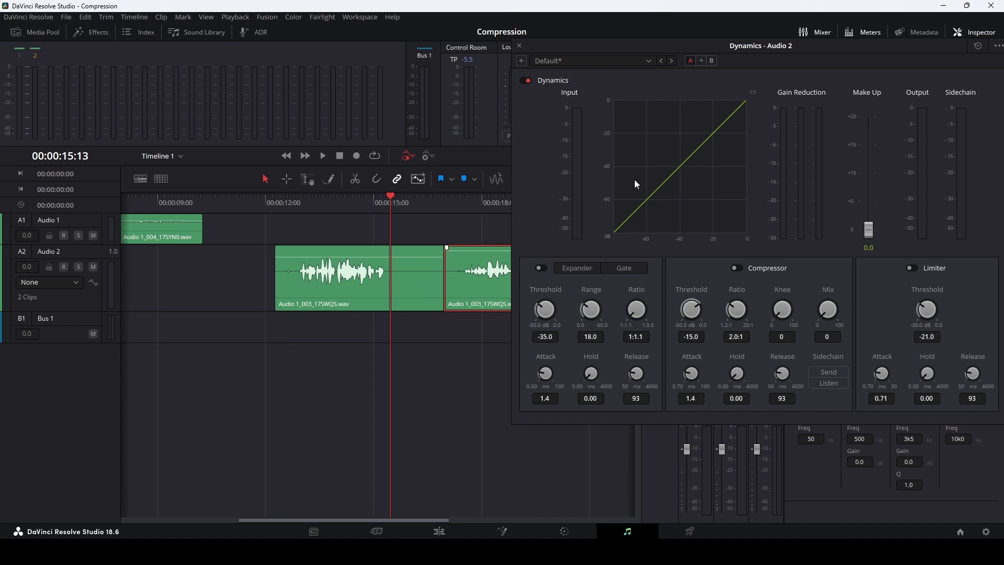
{"action": "key", "text": "space"}
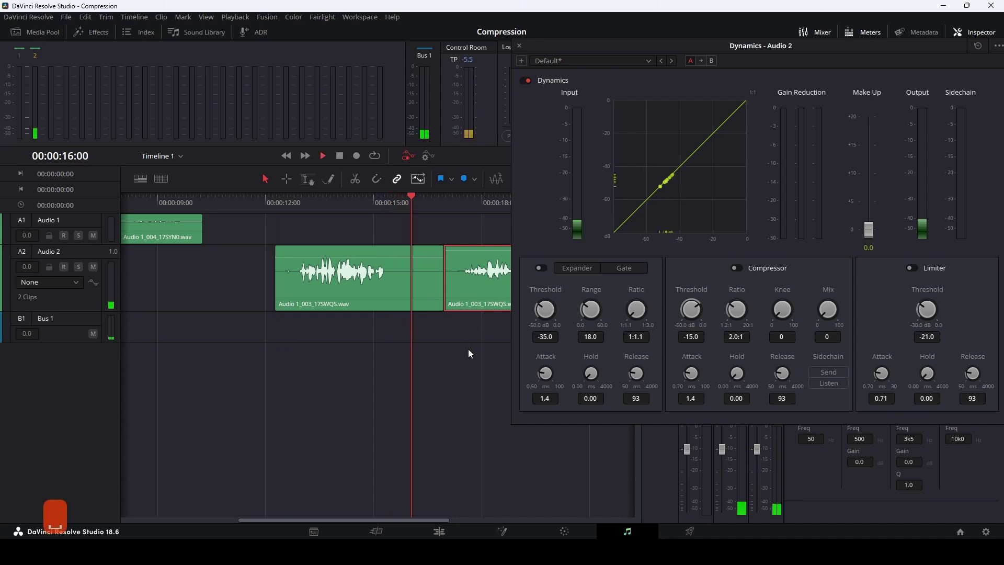
{"action": "key", "text": "space"}
{"action": "left_click", "coordinate": [390, 203]}
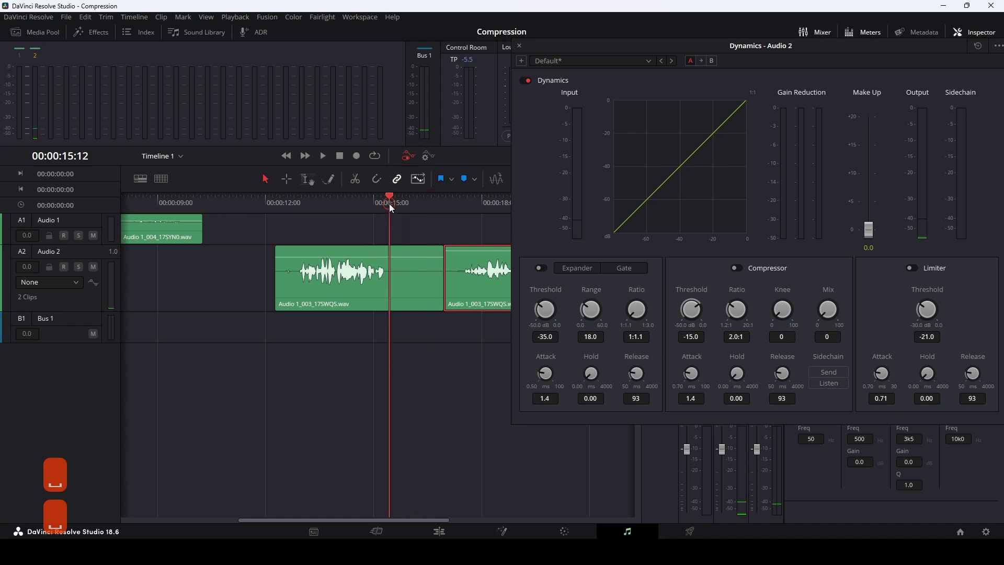
{"action": "key", "text": "space"}
{"action": "key", "text": "space"}
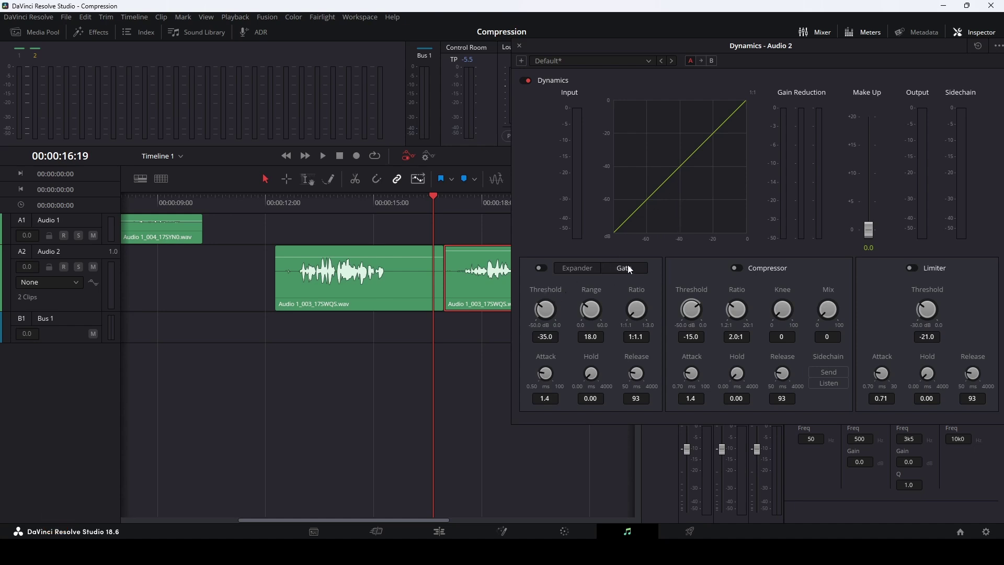
Turn on Audio 2's noise gate and lower its threshold to -39.0 dB.
{"action": "left_click", "coordinate": [613, 272]}
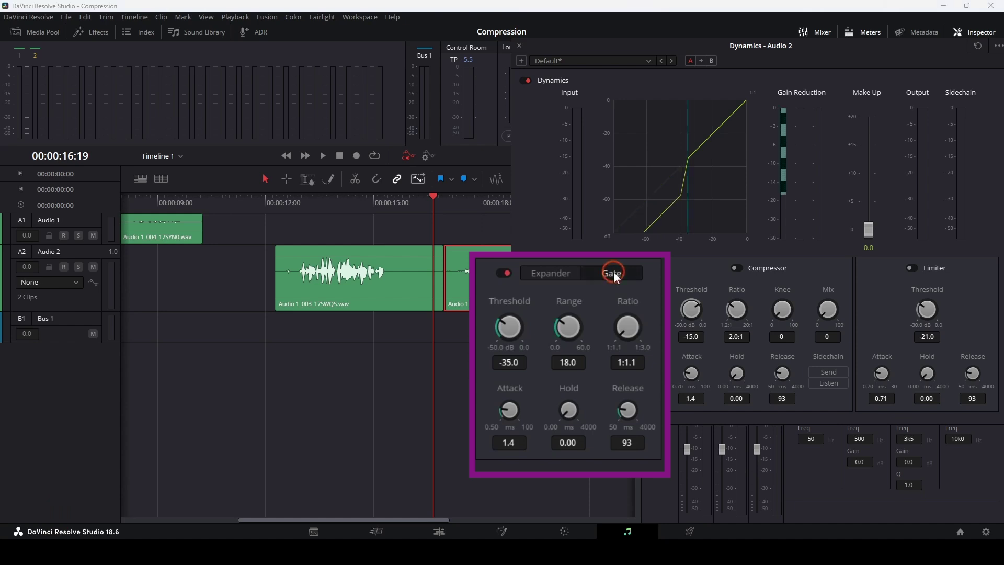
{"action": "left_click", "coordinate": [506, 327]}
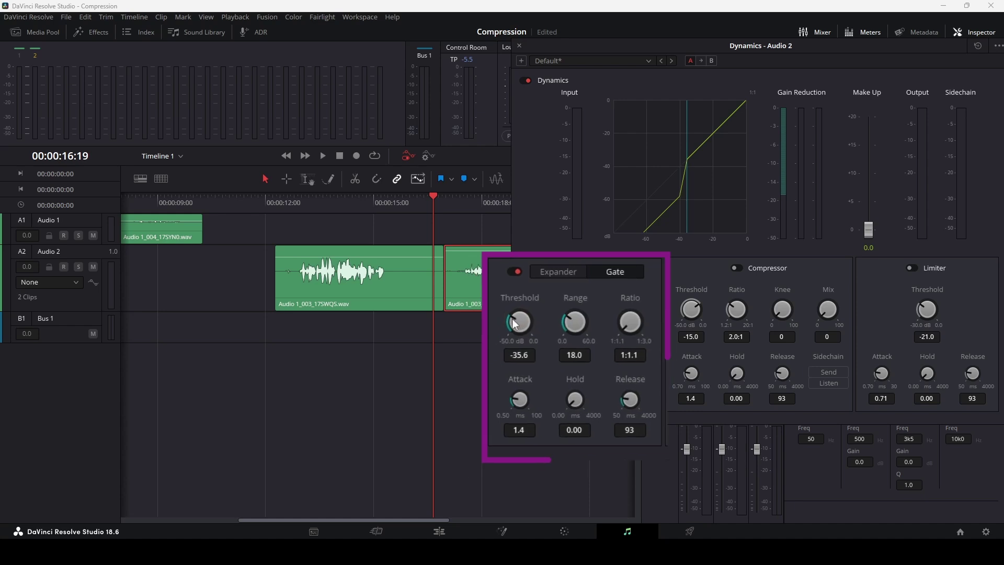
{"action": "left_click_drag", "start_coordinate": [545, 310], "coordinate": [524, 315]}
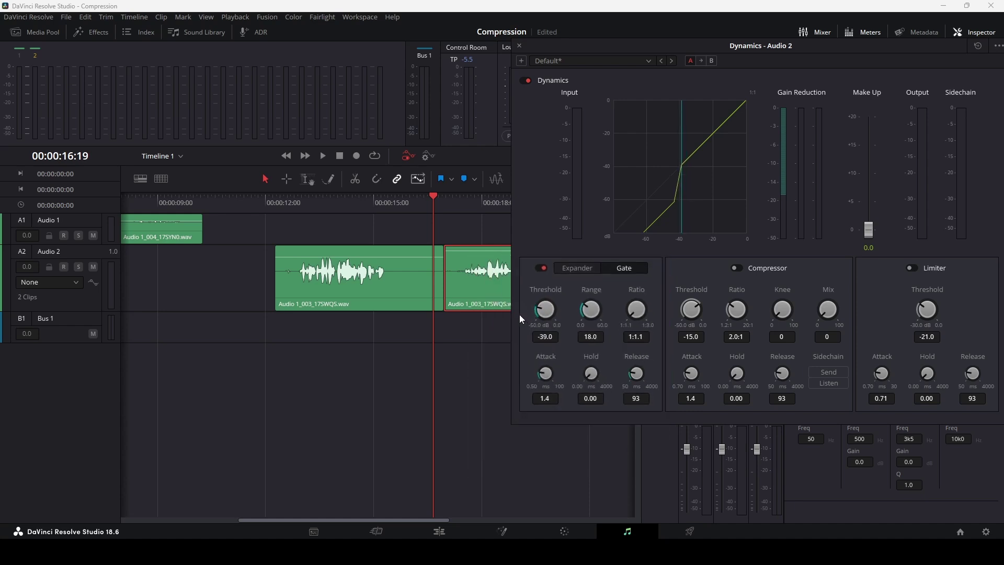
Audition the dialogue through the gate from about 00:00:15:07, playing it several times.
{"action": "left_click", "coordinate": [390, 202]}
{"action": "key", "text": "space"}
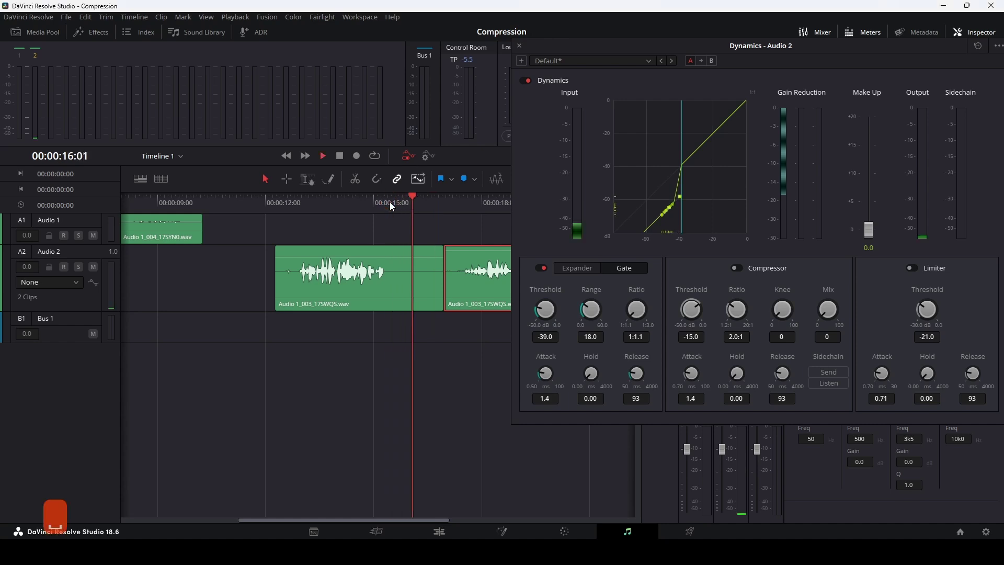
{"action": "key", "text": "space"}
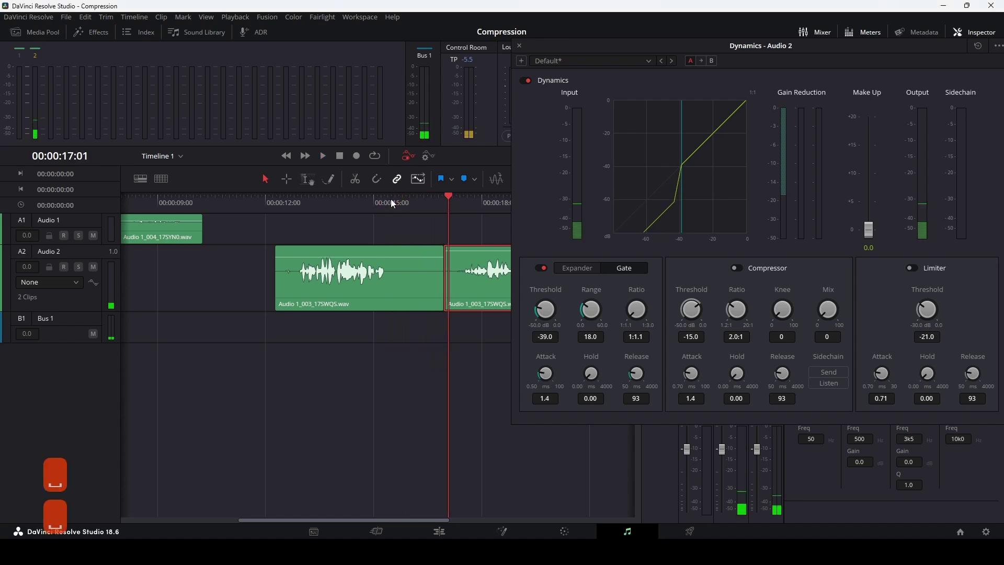
{"action": "left_click", "coordinate": [388, 196]}
{"action": "key", "text": "space"}
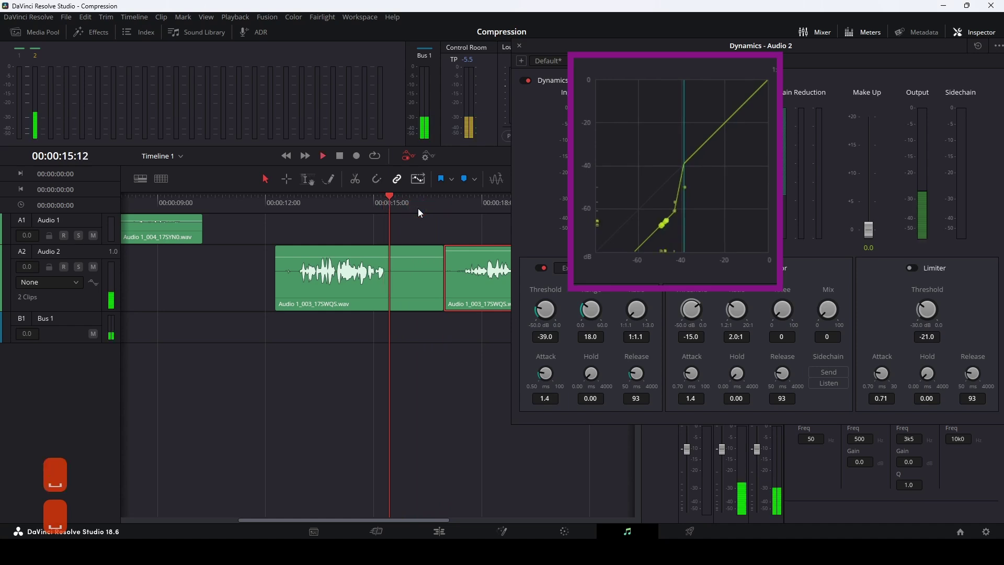
{"action": "key", "text": "space"}
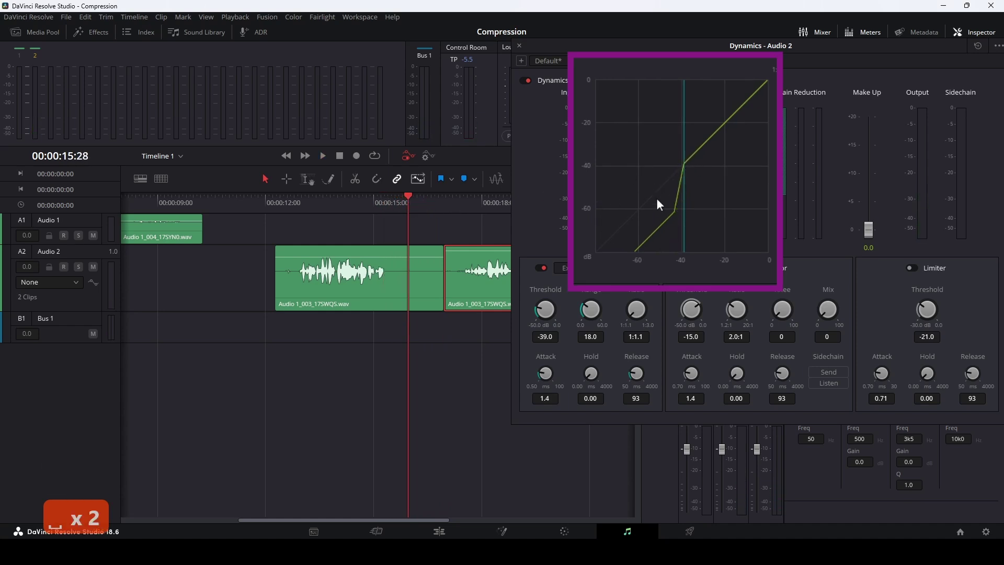
{"action": "key", "text": "space"}
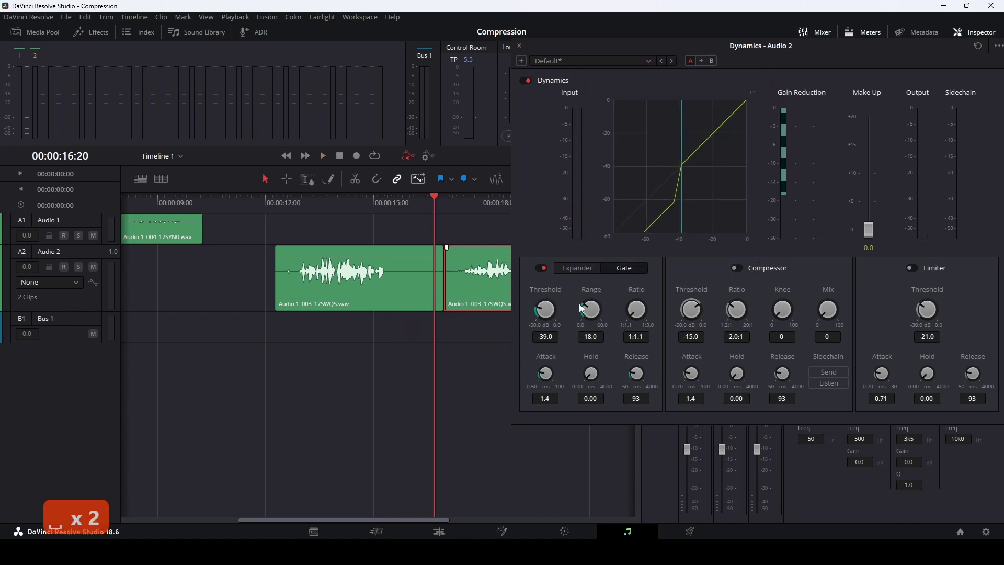
Raise the gate range to 50.4 dB, then check the playhead at 00:00:12:06, 00:00:17:01 and 00:00:20:03.
{"action": "mouse_move", "coordinate": [587, 314]}
{"action": "left_mouse_down"}
{"action": "mouse_move", "coordinate": [603, 305]}
{"action": "mouse_move", "coordinate": [585, 308]}
{"action": "left_mouse_up"}
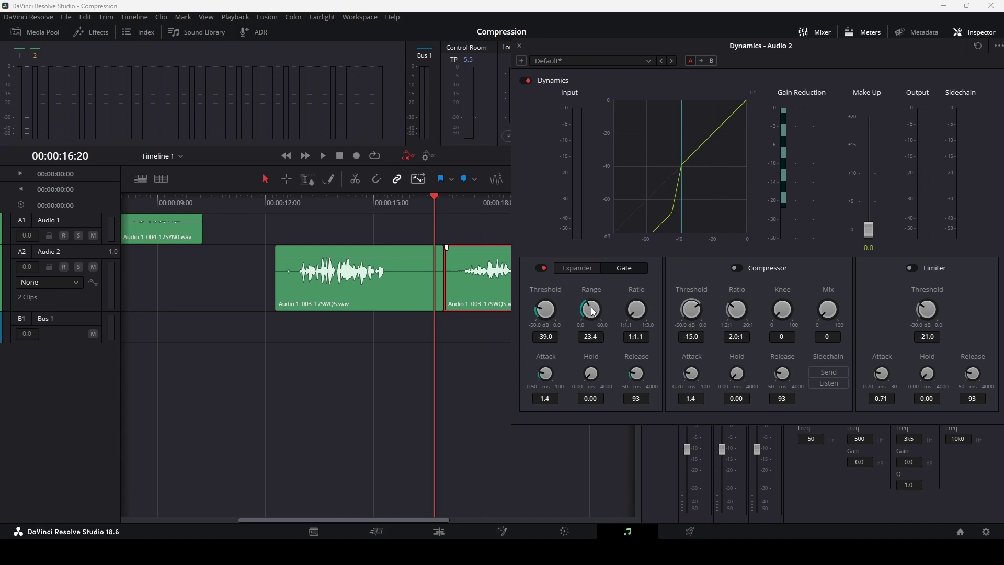
{"action": "left_click_drag", "start_coordinate": [592, 311], "coordinate": [633, 296]}
{"action": "scroll", "coordinate": [477, 294], "scroll_direction": "right", "scroll_amount": 2}
{"action": "scroll", "coordinate": [425, 291], "scroll_direction": "right", "scroll_amount": 2}
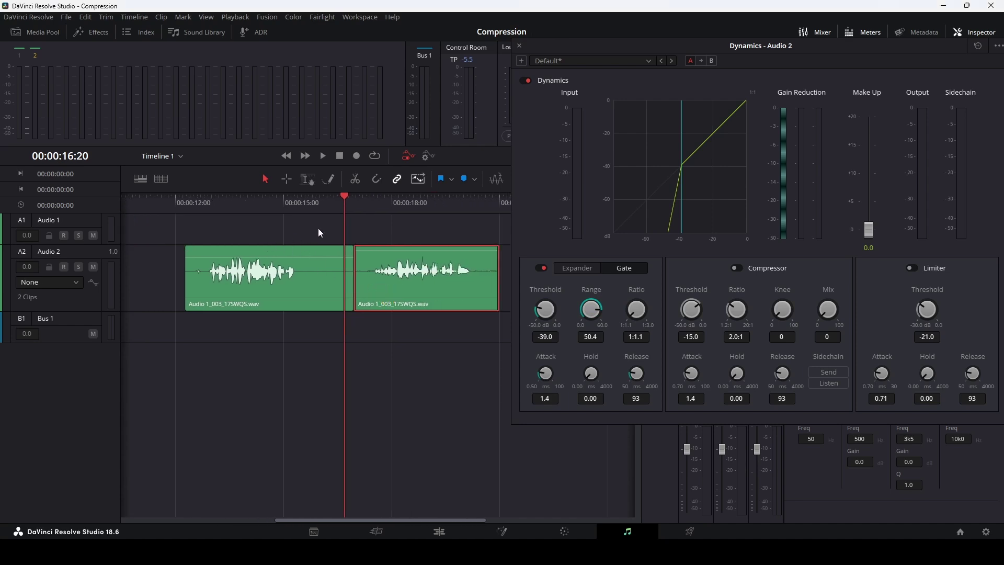
{"action": "left_click", "coordinate": [183, 205]}
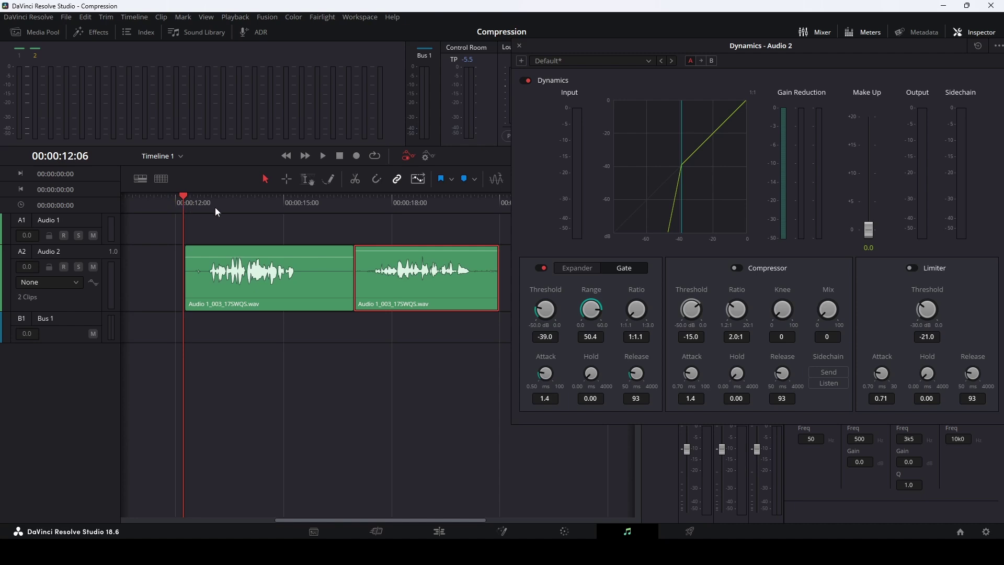
{"action": "left_click", "coordinate": [358, 203]}
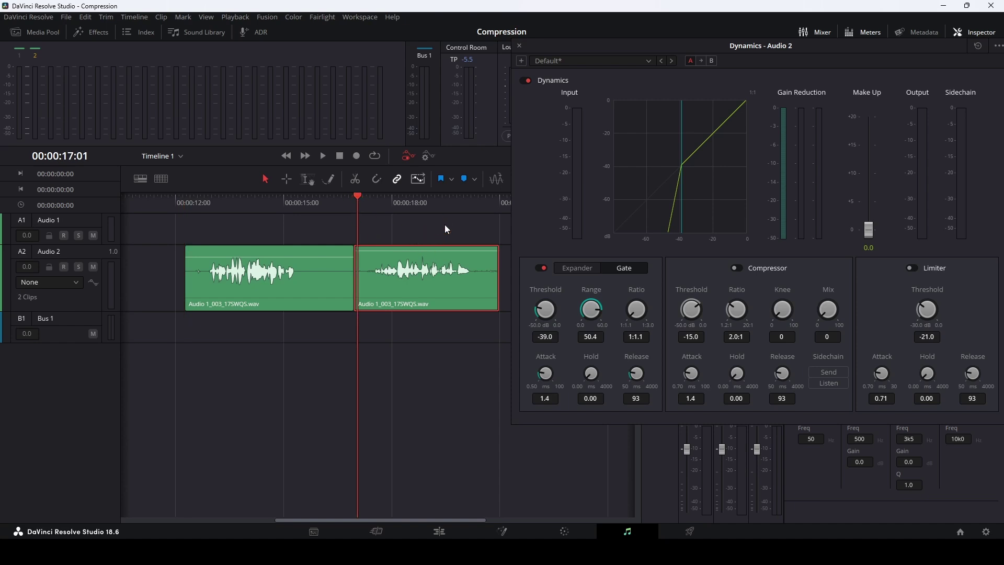
{"action": "scroll", "coordinate": [460, 217], "scroll_direction": "right", "scroll_amount": 2}
{"action": "left_click", "coordinate": [414, 205]}
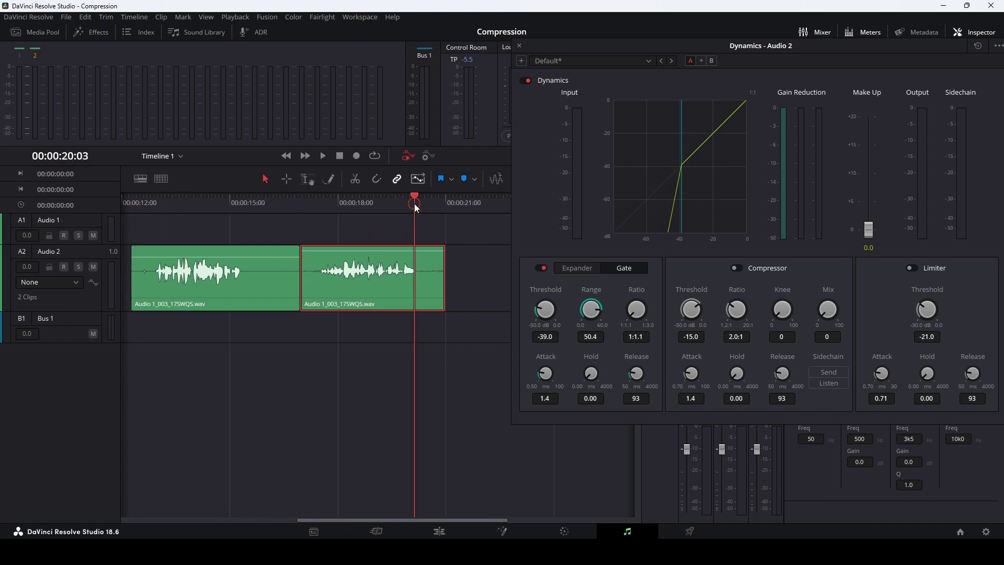
{"action": "key", "text": "space"}
{"action": "key", "text": "space"}
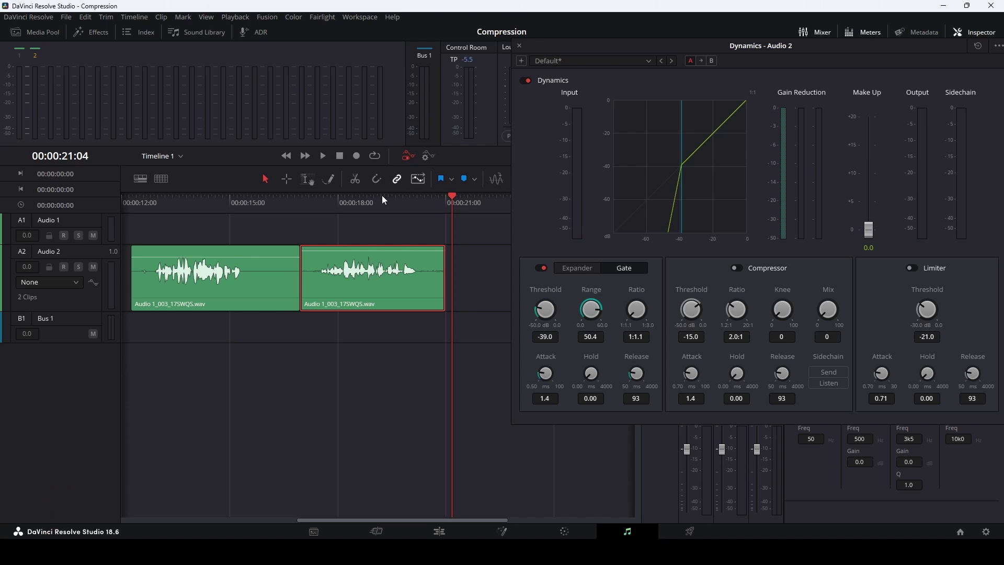
{"action": "left_click", "coordinate": [374, 207]}
{"action": "key", "text": "space"}
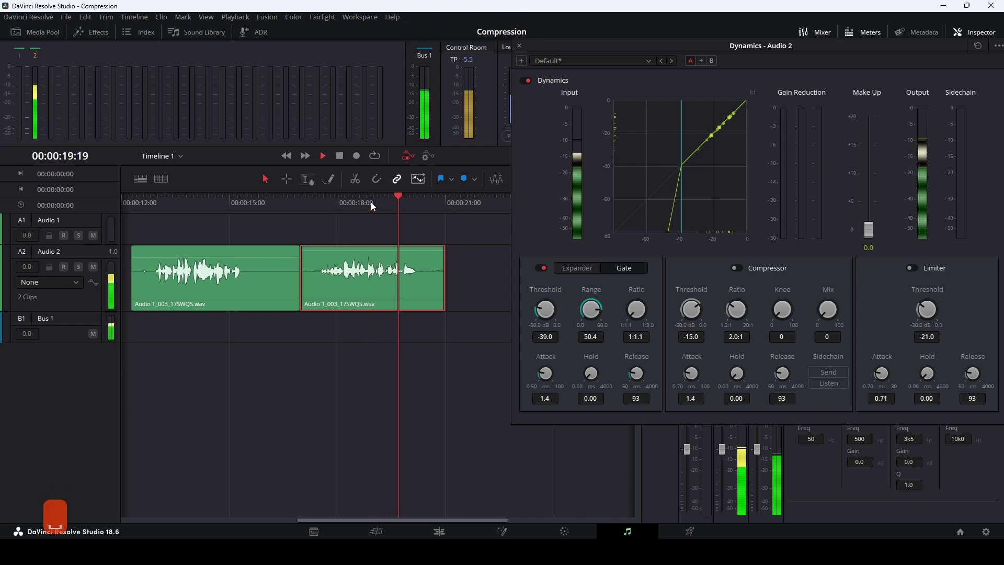
{"action": "key", "text": "space"}
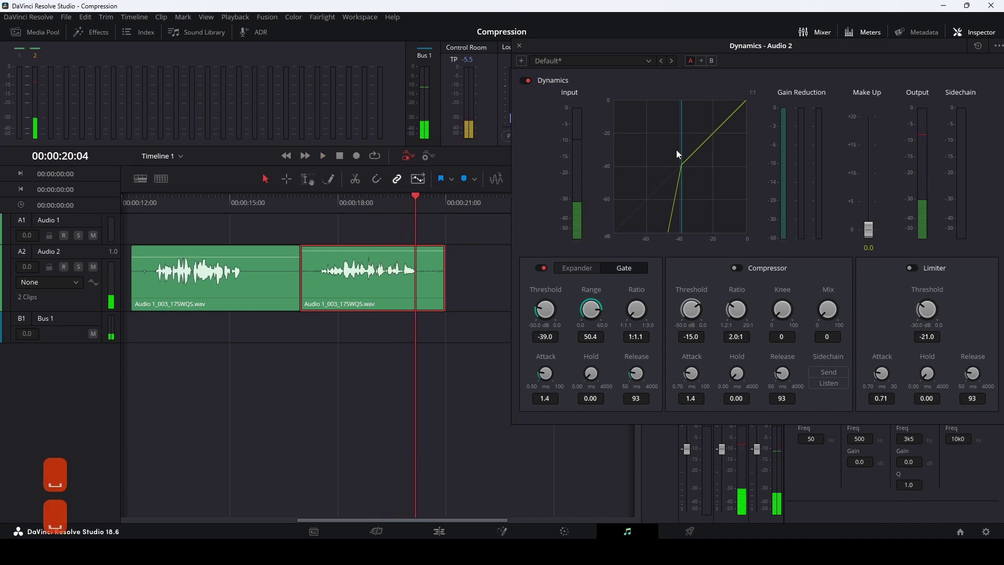
{"action": "left_click", "coordinate": [357, 205]}
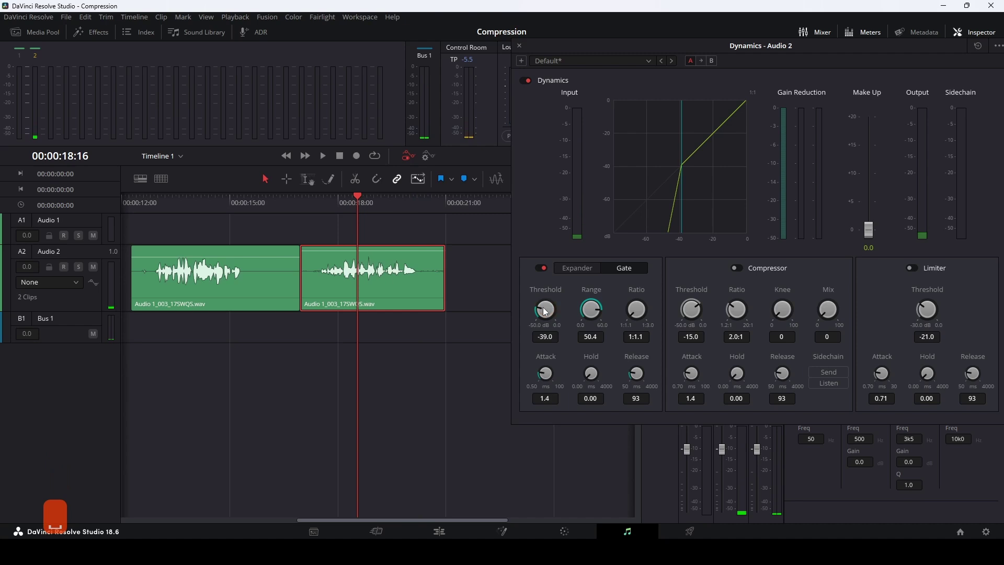
{"action": "left_click_drag", "start_coordinate": [545, 312], "coordinate": [552, 309]}
{"action": "left_click_drag", "start_coordinate": [559, 307], "coordinate": [602, 304]}
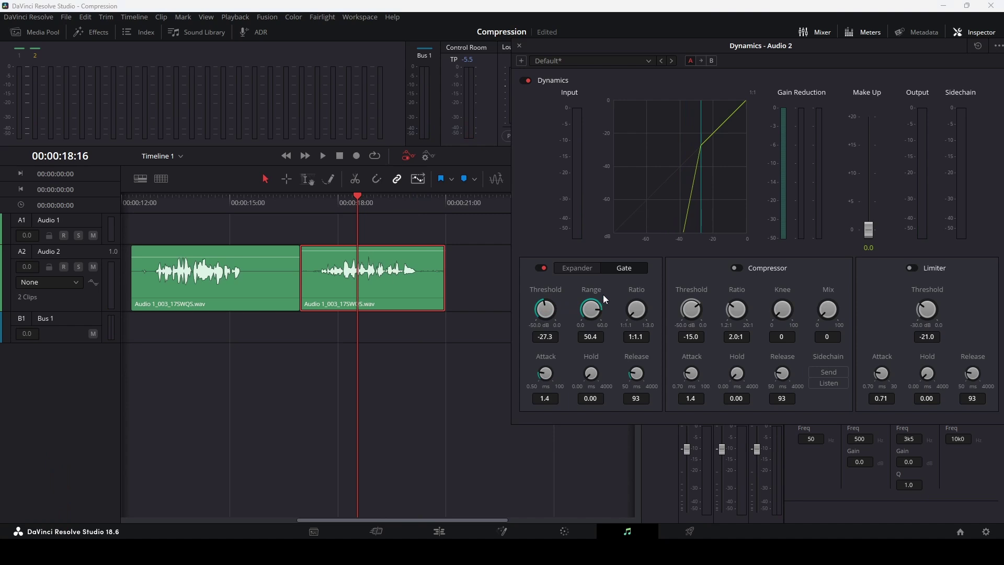
{"action": "left_click", "coordinate": [316, 205]}
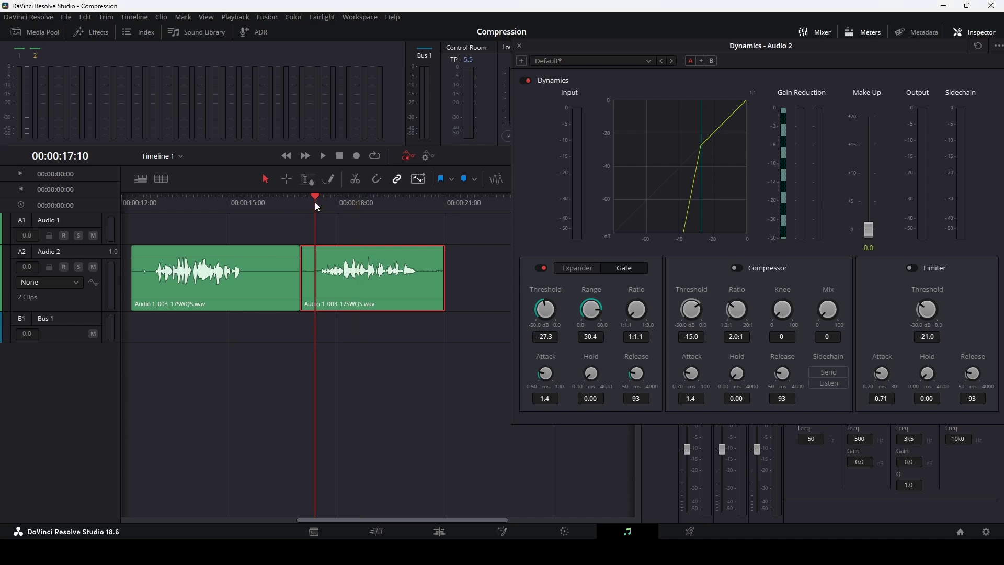
{"action": "key", "text": "space"}
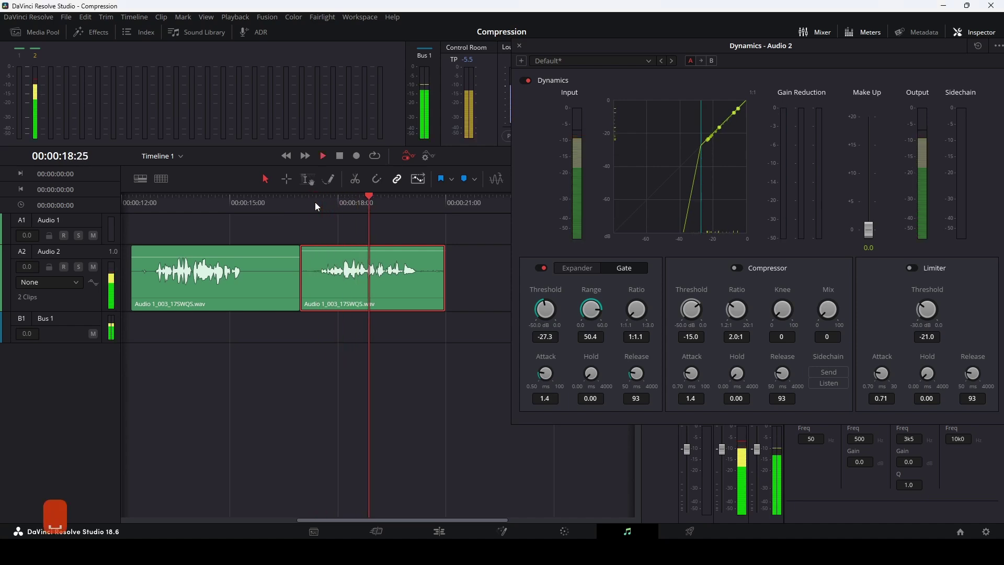
{"action": "key", "text": "space"}
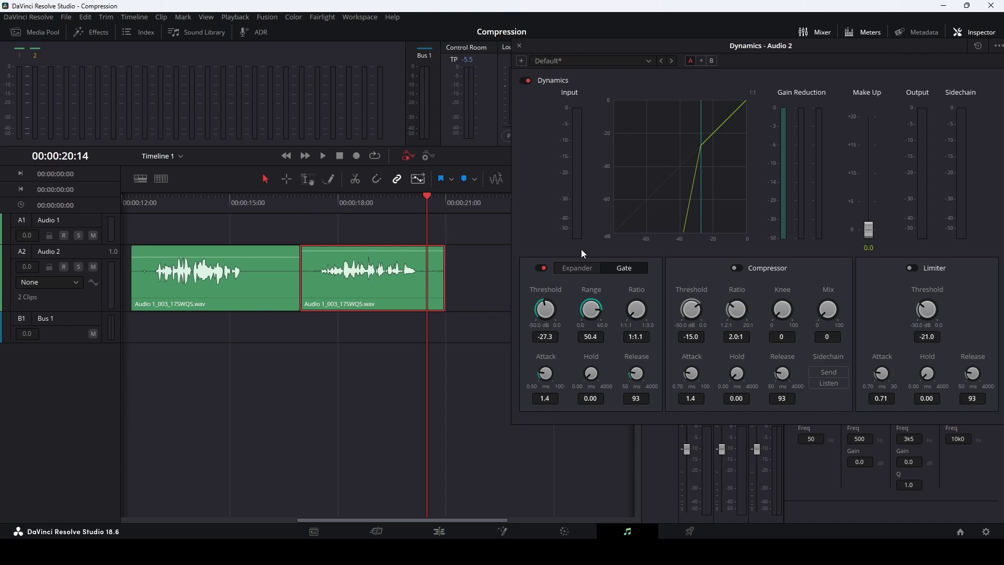
Lower the gate threshold to -33.1 dB and listen to the clip tail around 00:00:20:06.
{"action": "left_click_drag", "start_coordinate": [547, 307], "coordinate": [522, 308]}
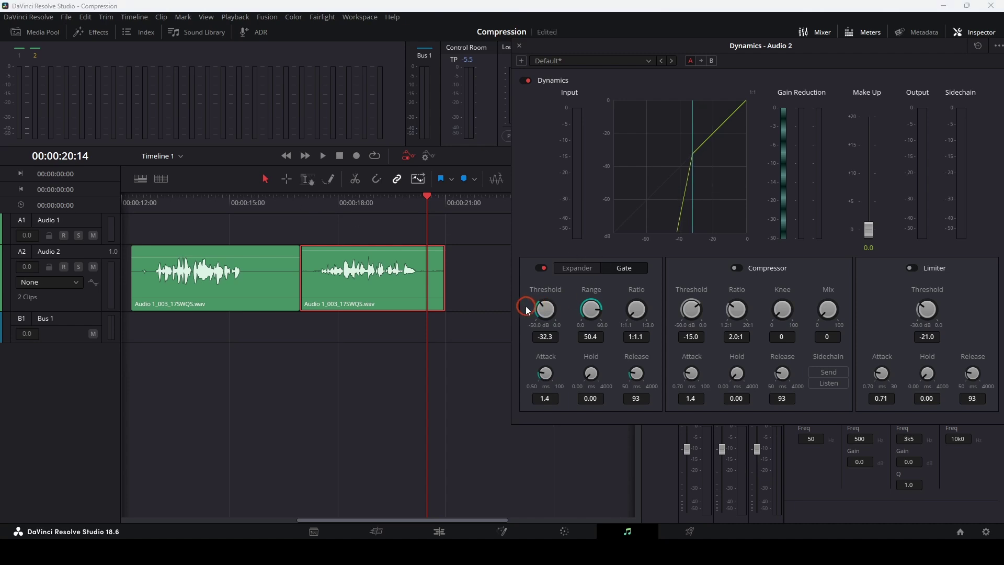
{"action": "left_click", "coordinate": [417, 199]}
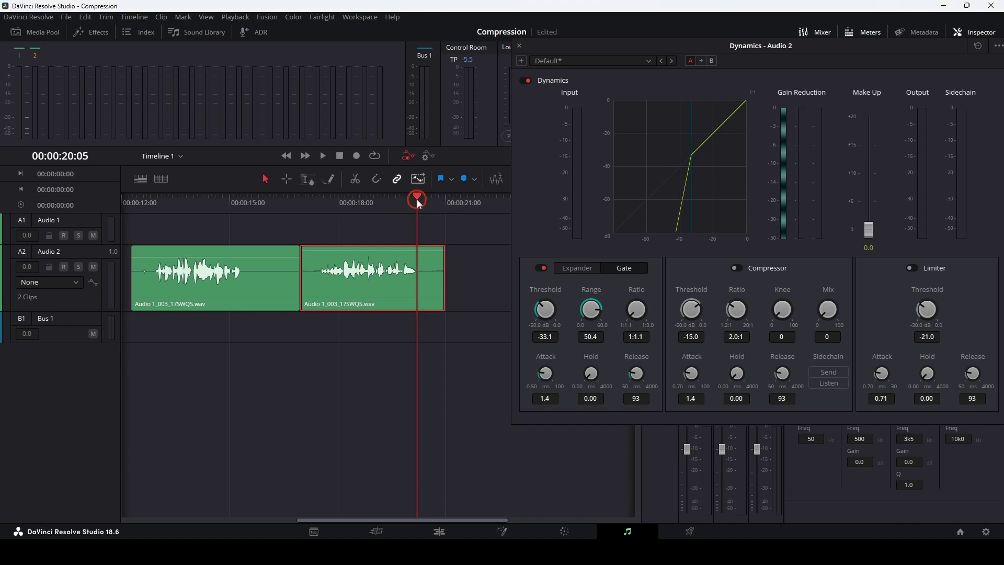
{"action": "key", "text": "space"}
{"action": "key", "text": "space"}
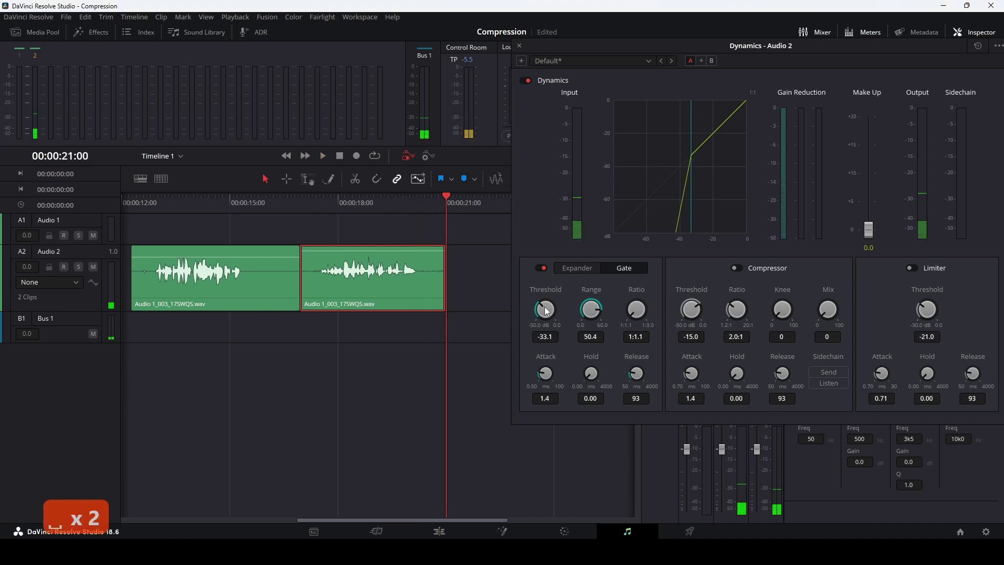
{"action": "left_click", "coordinate": [422, 206]}
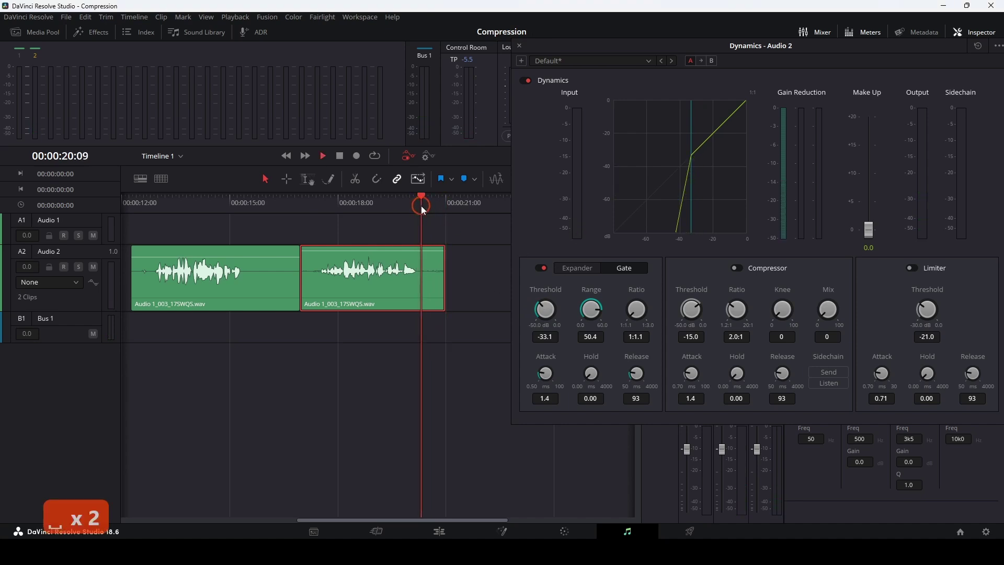
{"action": "key", "text": "space"}
{"action": "key", "text": "space"}
{"action": "left_click", "coordinate": [419, 204]}
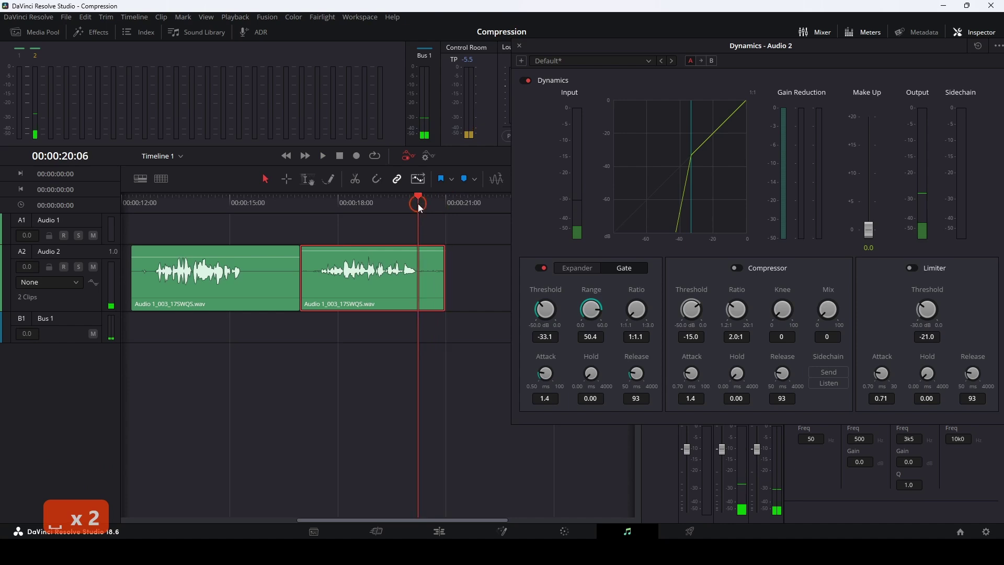
{"action": "key", "text": "space"}
{"action": "key", "text": "space"}
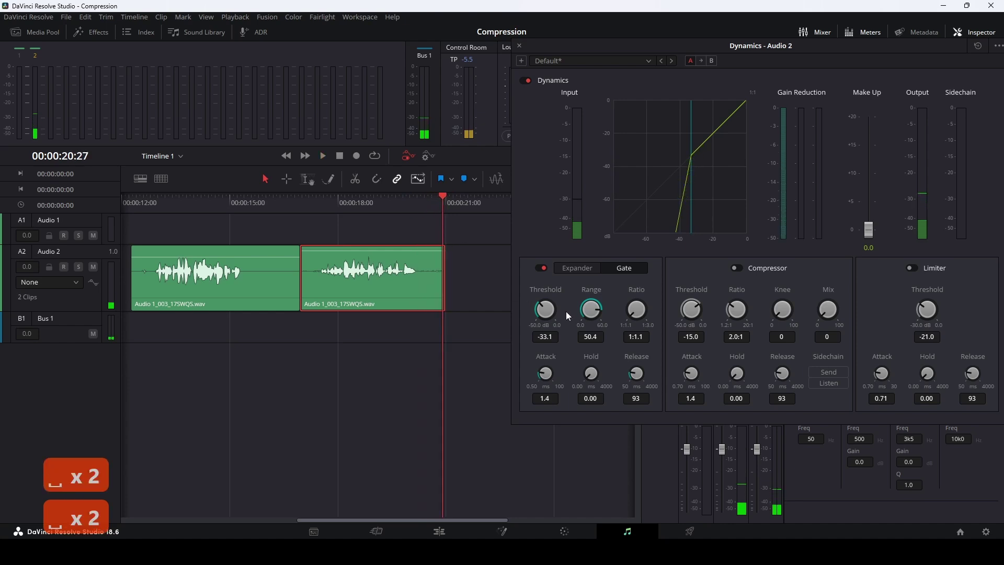
Lower the threshold further to -36.6 dB and audition from about 00:00:18:23.
{"action": "left_click_drag", "start_coordinate": [545, 309], "coordinate": [530, 317]}
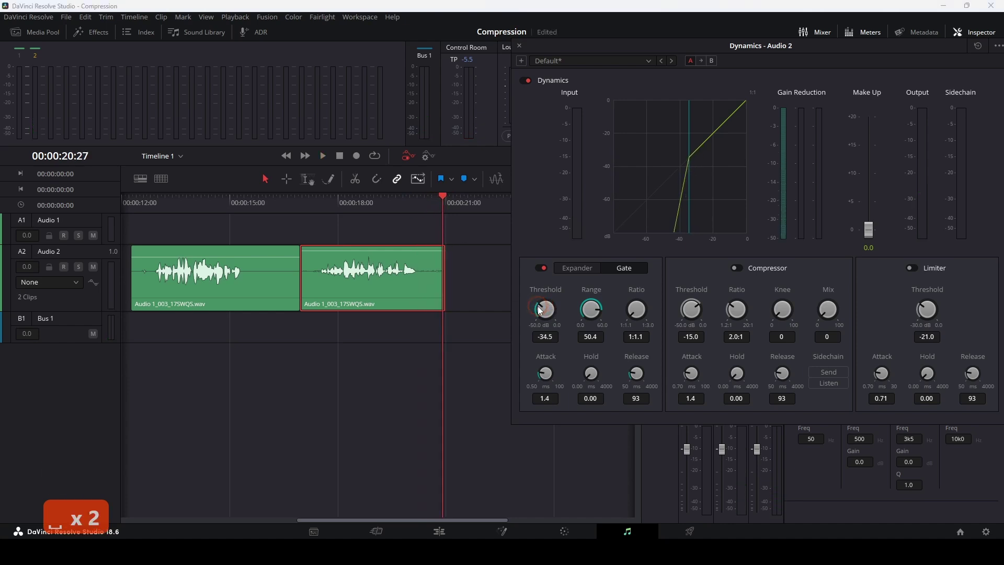
{"action": "left_click", "coordinate": [367, 202]}
{"action": "key", "text": "space"}
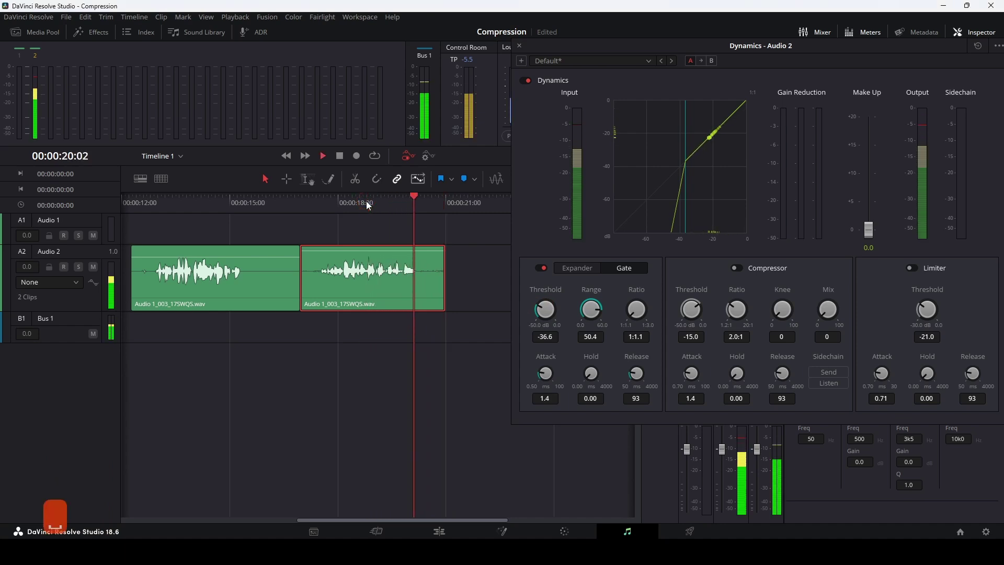
{"action": "key", "text": "space"}
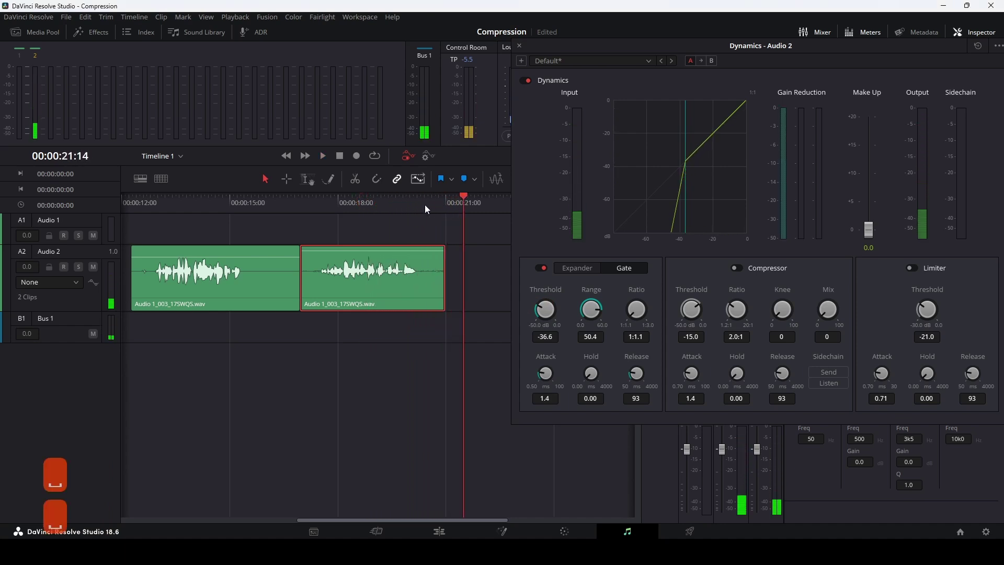
{"action": "left_click", "coordinate": [425, 205]}
{"action": "key", "text": "space"}
{"action": "key", "text": "space"}
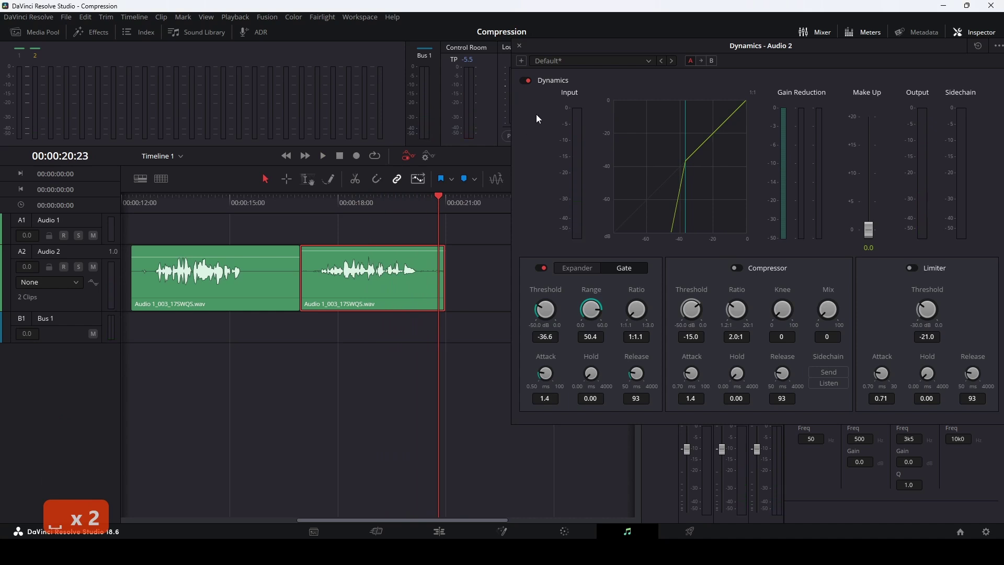
Close Dynamics, play the second clip from 00:00:17:12 with Voice Isolation on, then switch it off.
{"action": "left_click", "coordinate": [521, 46]}
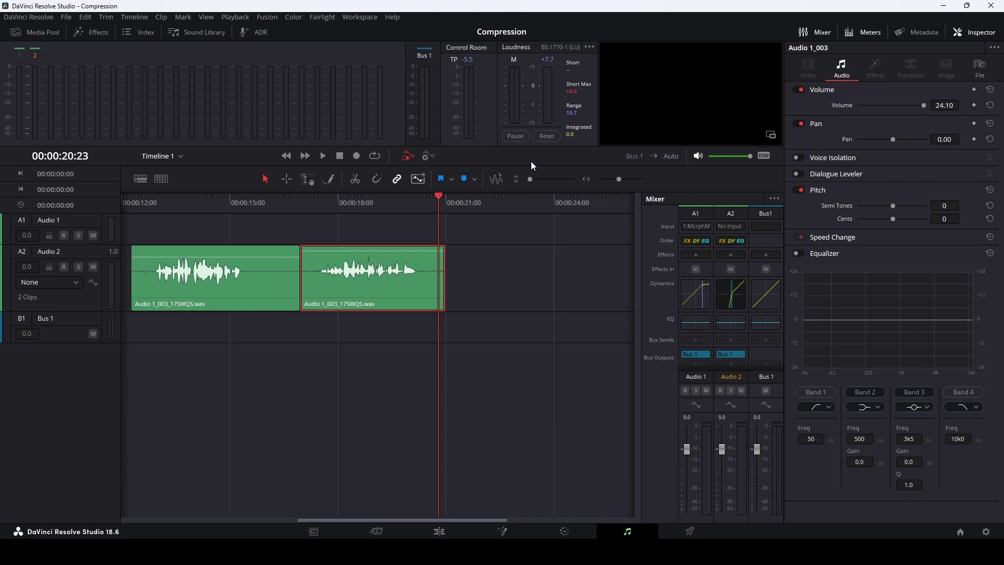
{"action": "left_click", "coordinate": [799, 157]}
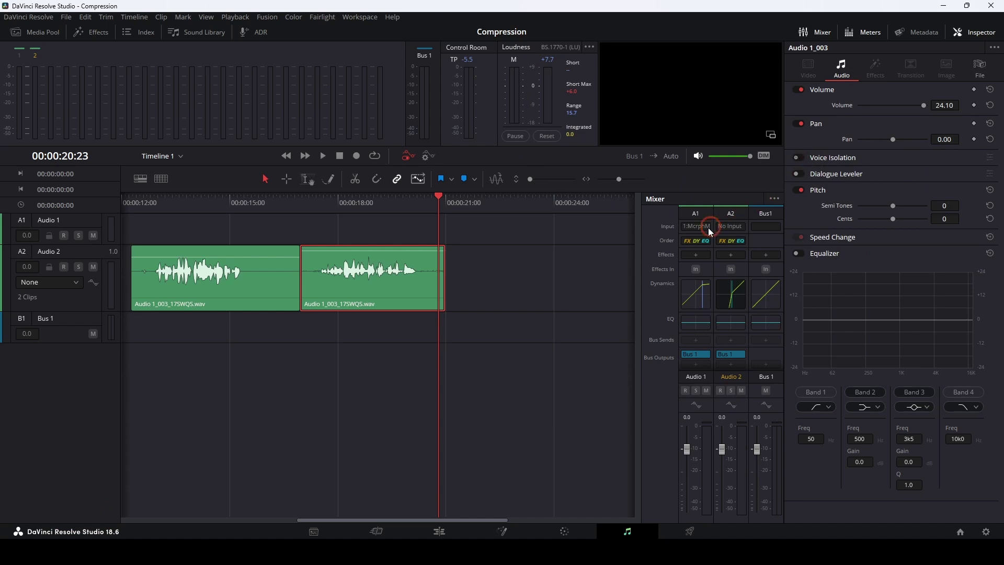
{"action": "left_click", "coordinate": [316, 205]}
{"action": "key", "text": "space"}
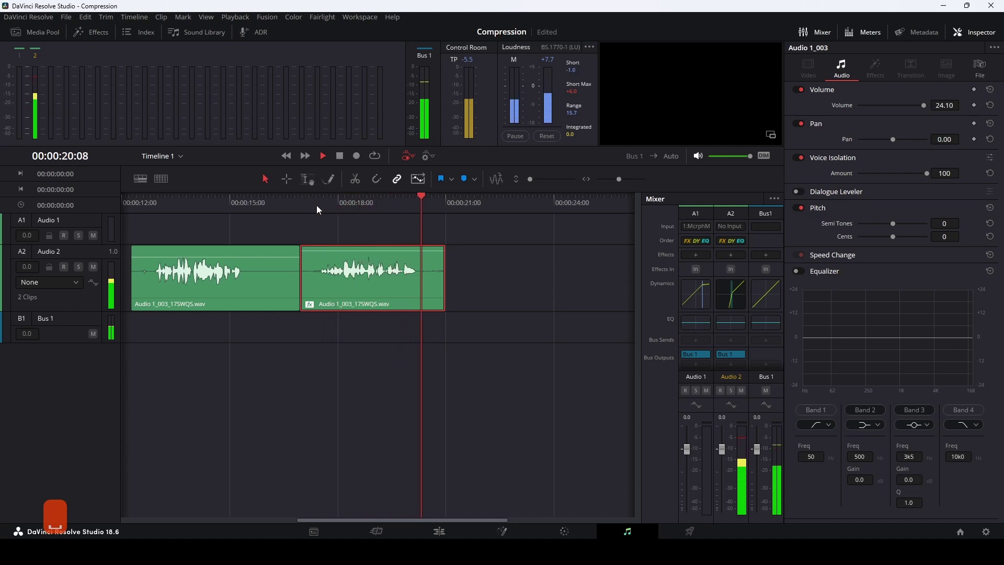
{"action": "key", "text": "space"}
{"action": "left_click", "coordinate": [798, 157]}
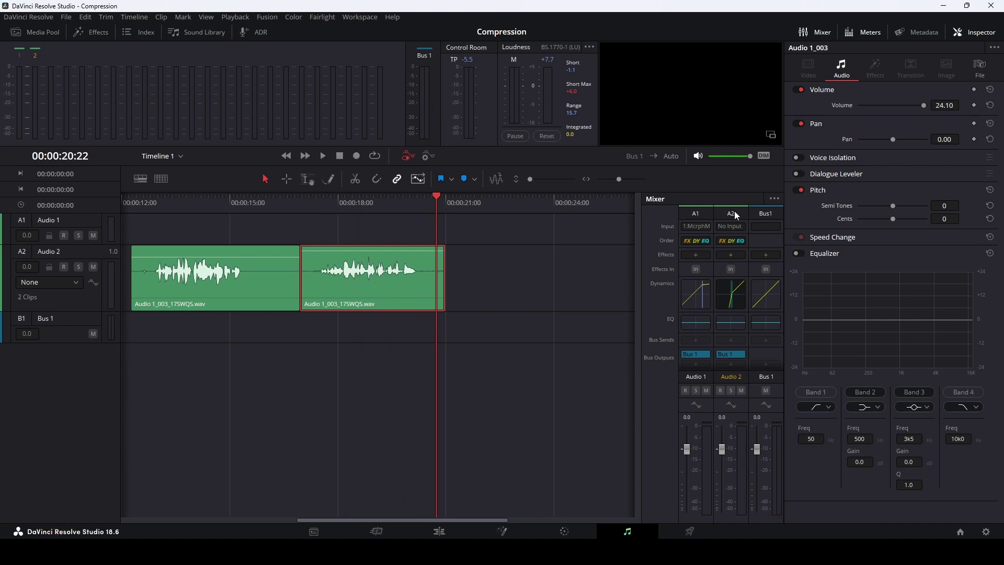
Insert Restoration > Noise Reduction on Audio 2 and set it to Auto Speech Mode.
{"action": "left_click", "coordinate": [731, 254]}
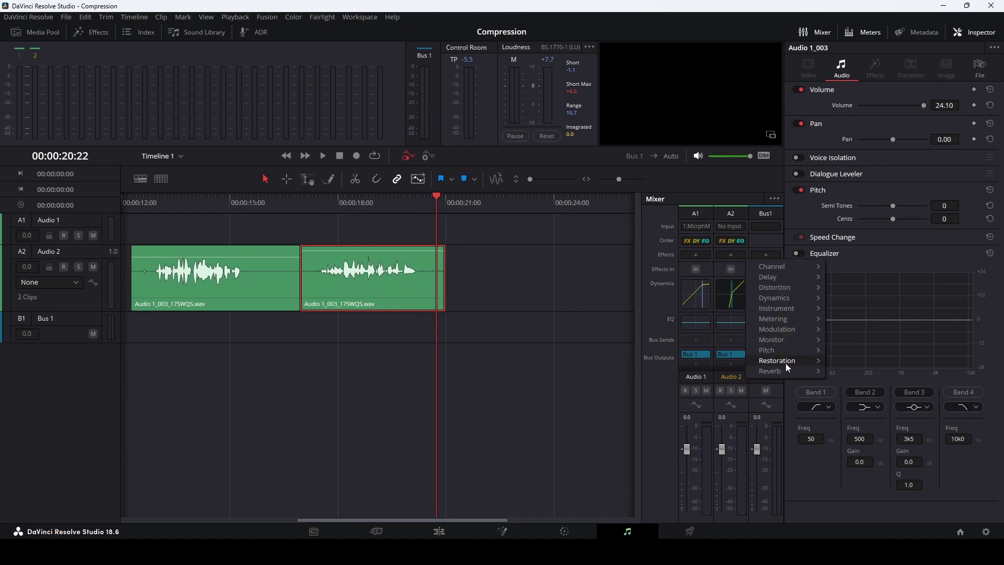
{"action": "mouse_move", "coordinate": [785, 363]}
{"action": "left_click", "coordinate": [863, 381]}
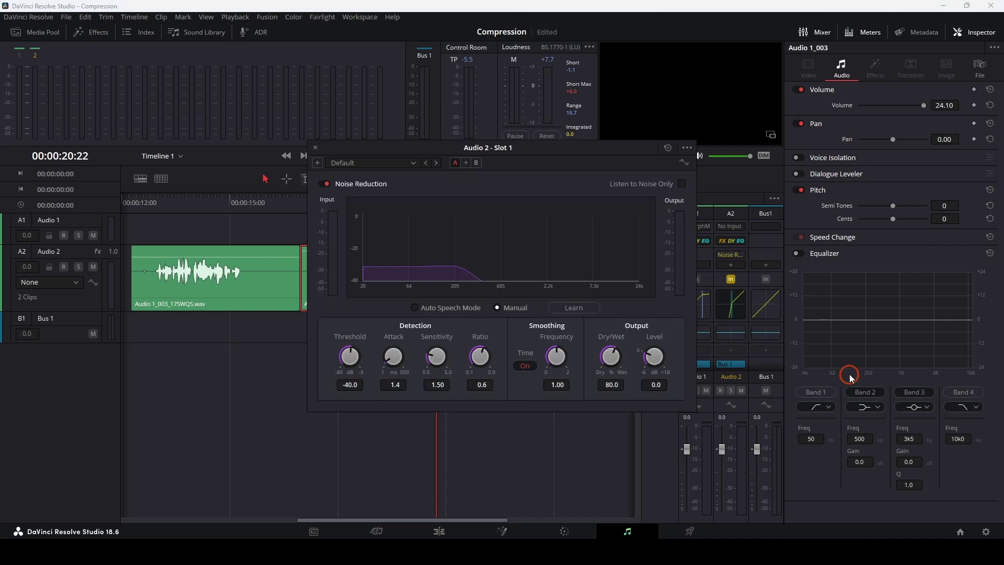
{"action": "left_click", "coordinate": [414, 308]}
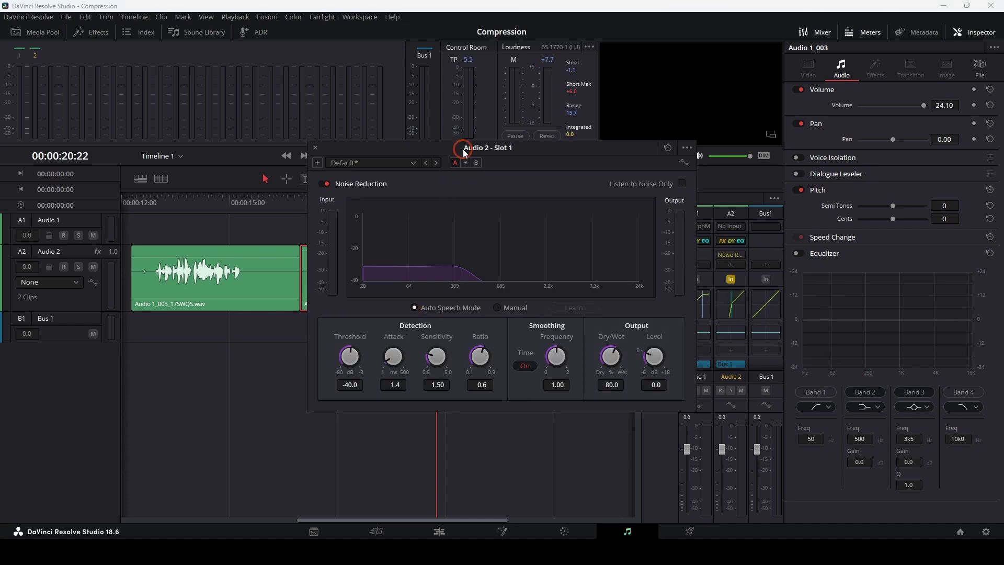
{"action": "left_click_drag", "start_coordinate": [450, 151], "coordinate": [728, 122]}
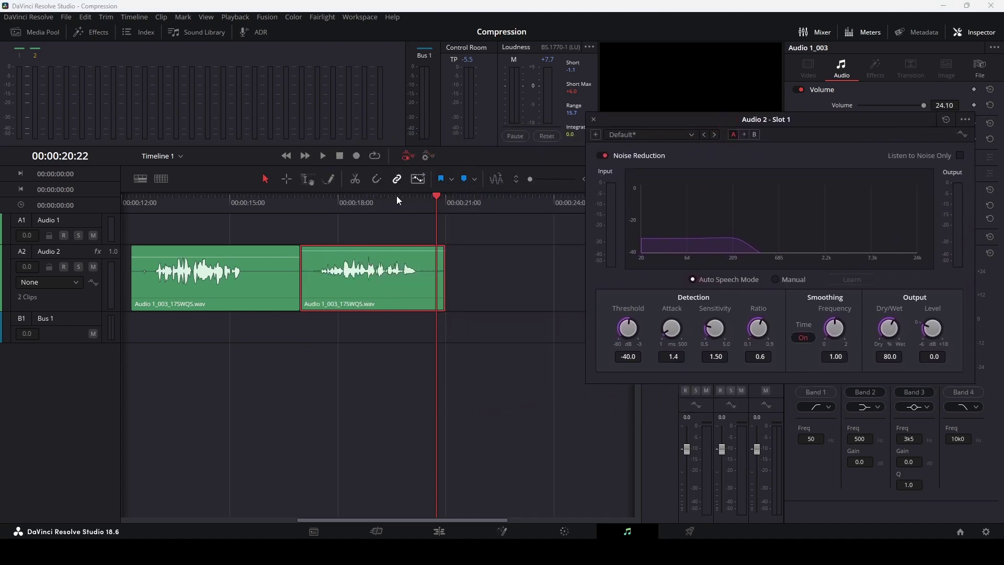
Play the second clip from its start to hear the noise reduction.
{"action": "left_click", "coordinate": [300, 203]}
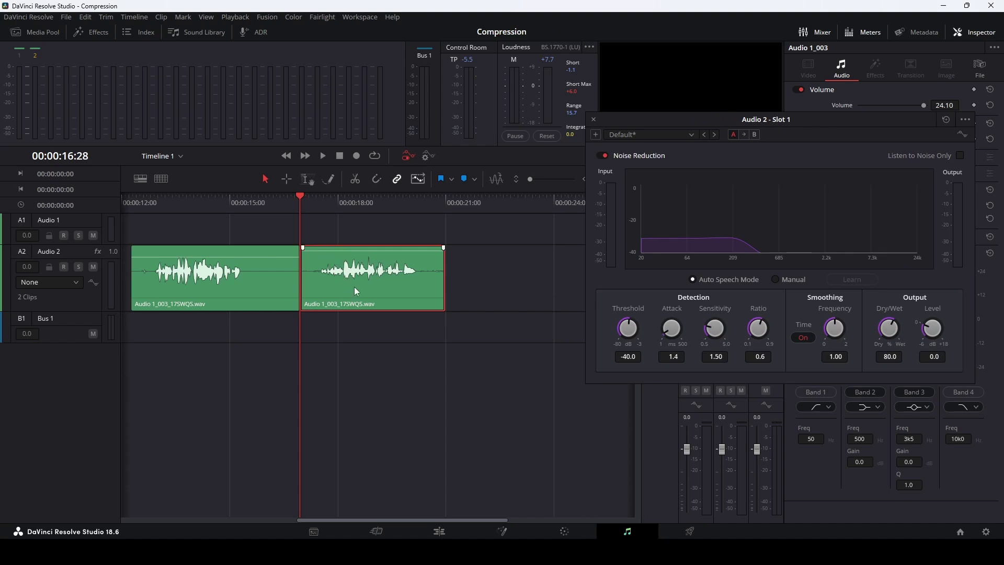
{"action": "key", "text": "space"}
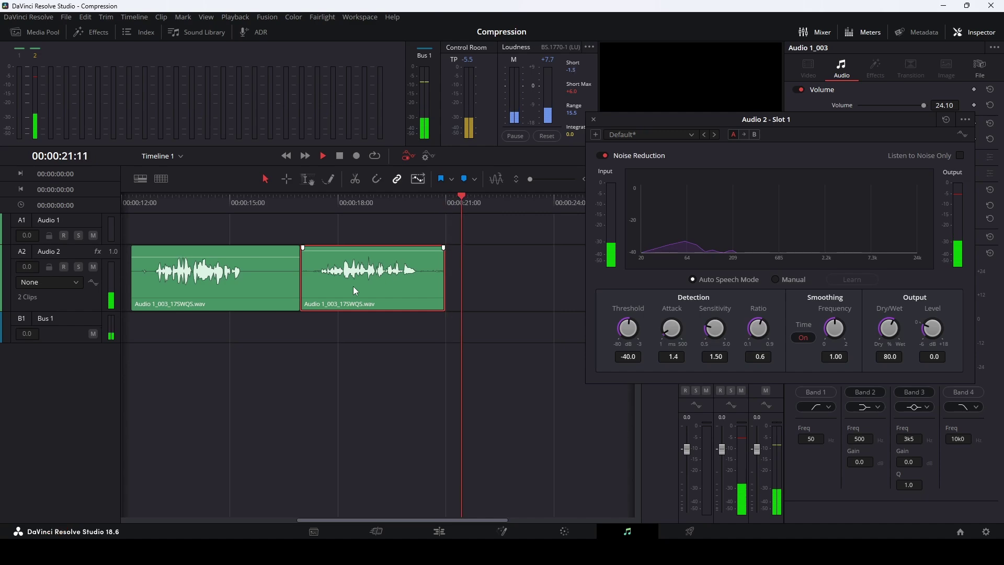
{"action": "key", "text": "space"}
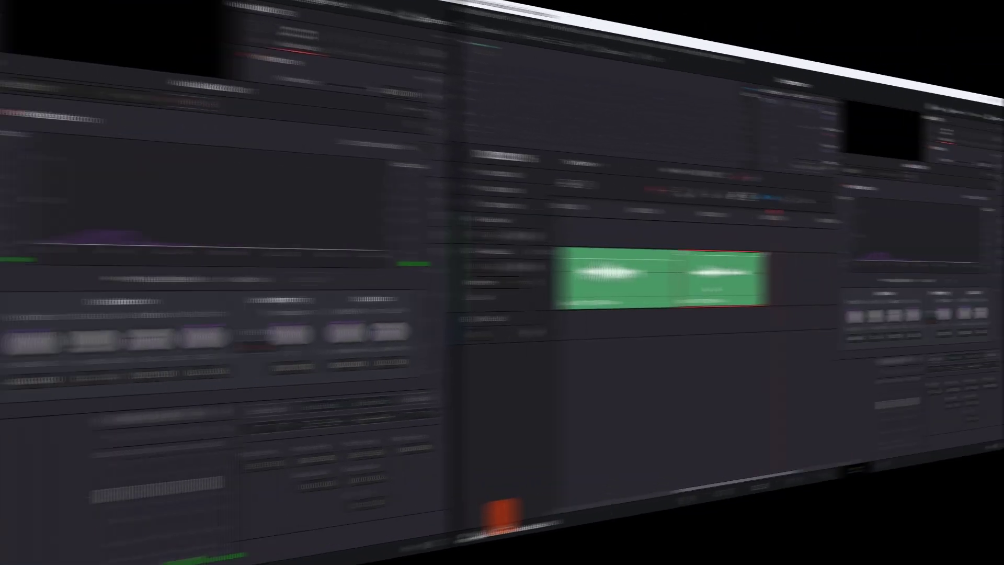